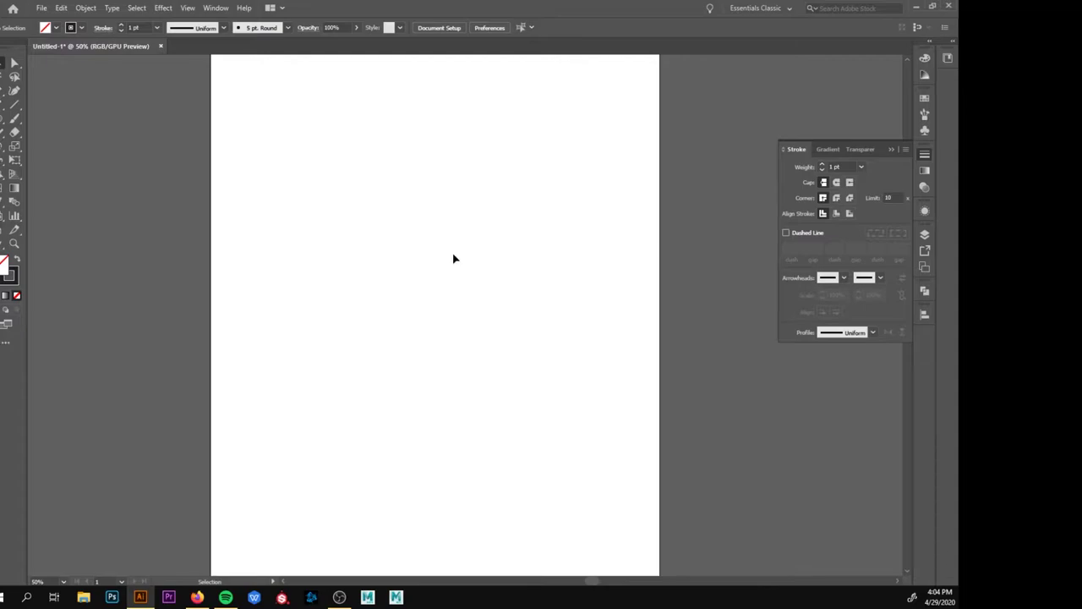
# - Start a Pen tool path with an anchor point in the upper-left part of the artboard
pyautogui.press('p')
pyautogui.click(353, 148)
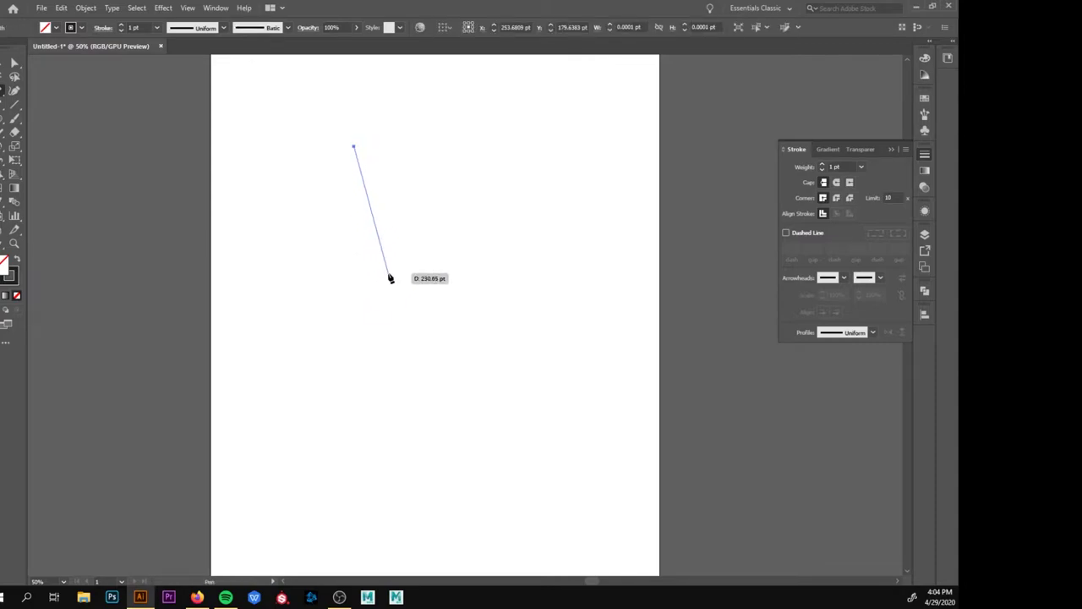
pyautogui.moveTo(388, 273); pyautogui.dragTo(444, 295)
pyautogui.click(388, 273)
pyautogui.hotkey('ctrl', 'z')
pyautogui.hotkey('ctrl', 'z')
pyautogui.hotkey('ctrl', 'z')
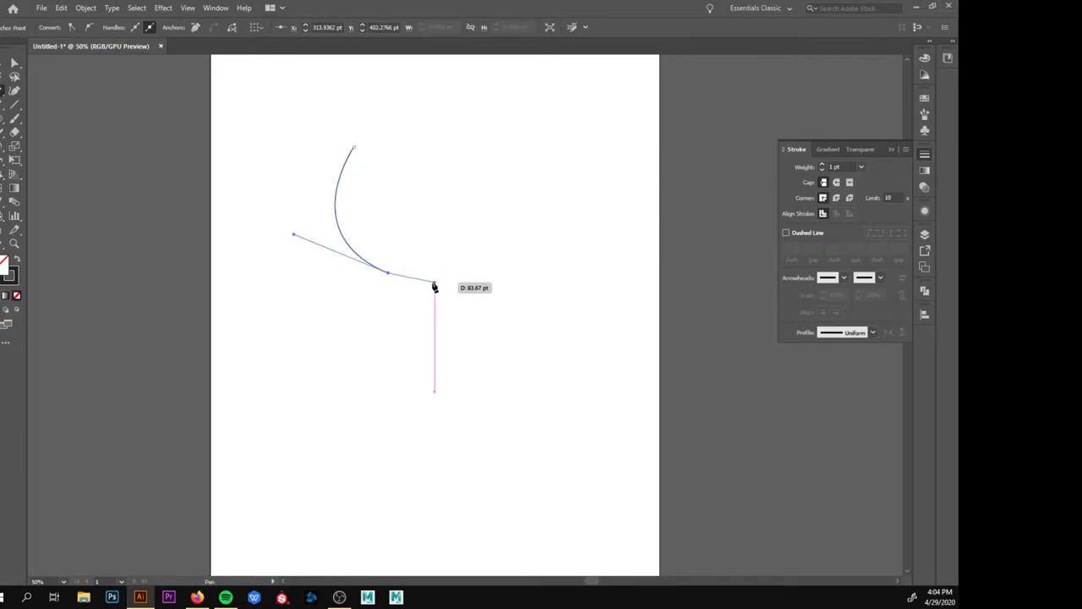
pyautogui.hotkey('ctrl', 'z')
pyautogui.hotkey('ctrl', 'z')
# - Continue the path downward as the leaf's bulging left edge, ending in a small curl at the lower tip, and deselect it
pyautogui.moveTo(354, 236); pyautogui.dragTo(389, 278)
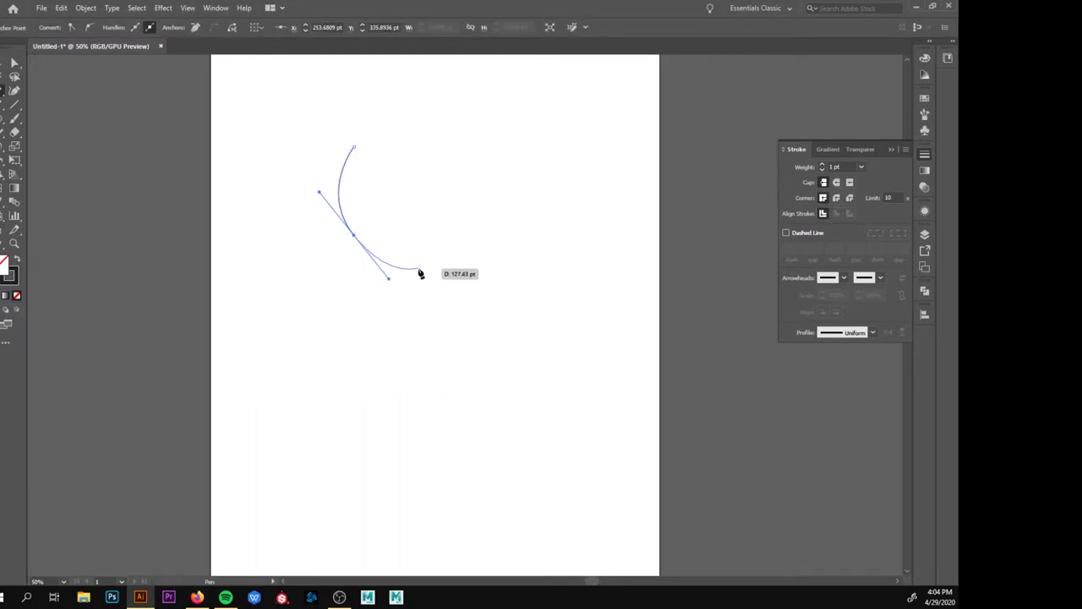
pyautogui.moveTo(428, 273); pyautogui.dragTo(437, 298)
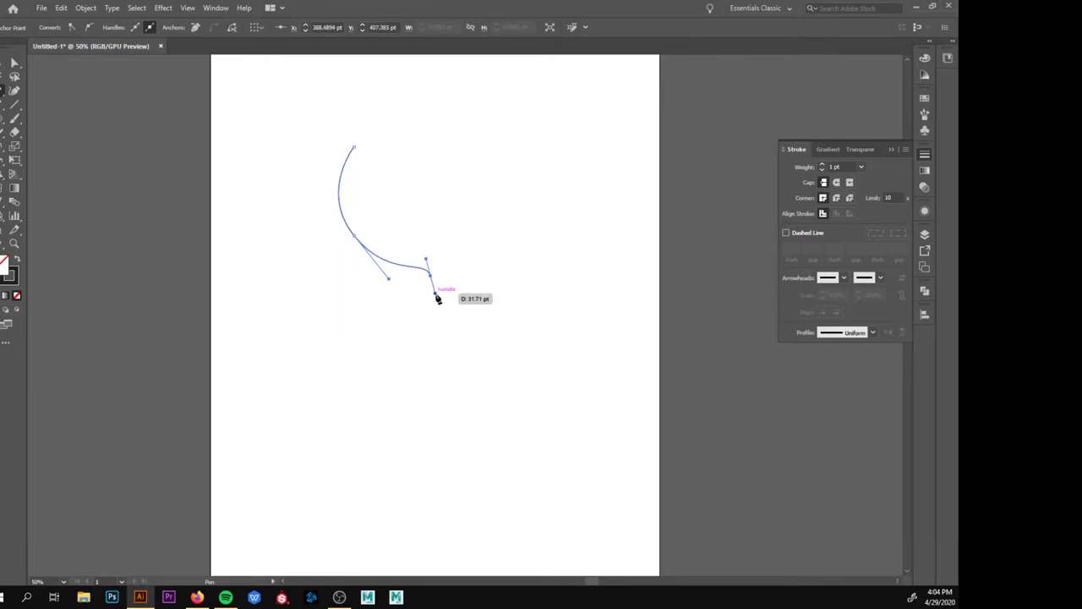
pyautogui.press('v')
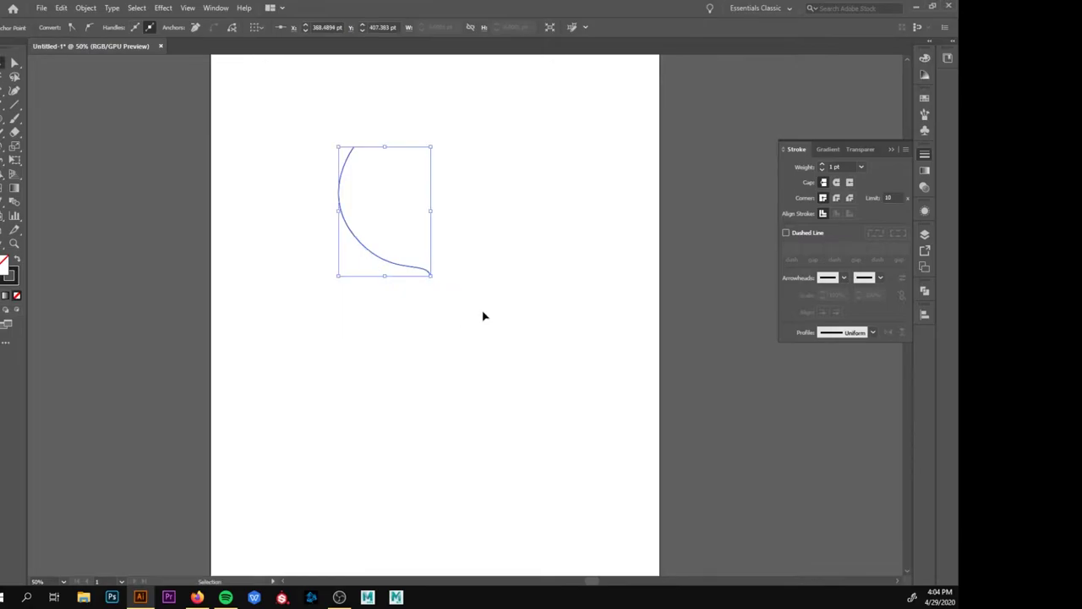
pyautogui.click(401, 75)
# - Draw a separate S-curved path for the leaf's right edge with the Pen tool, starting and ending beside the left edge's endpoints
pyautogui.press('p')
pyautogui.click(369, 148)
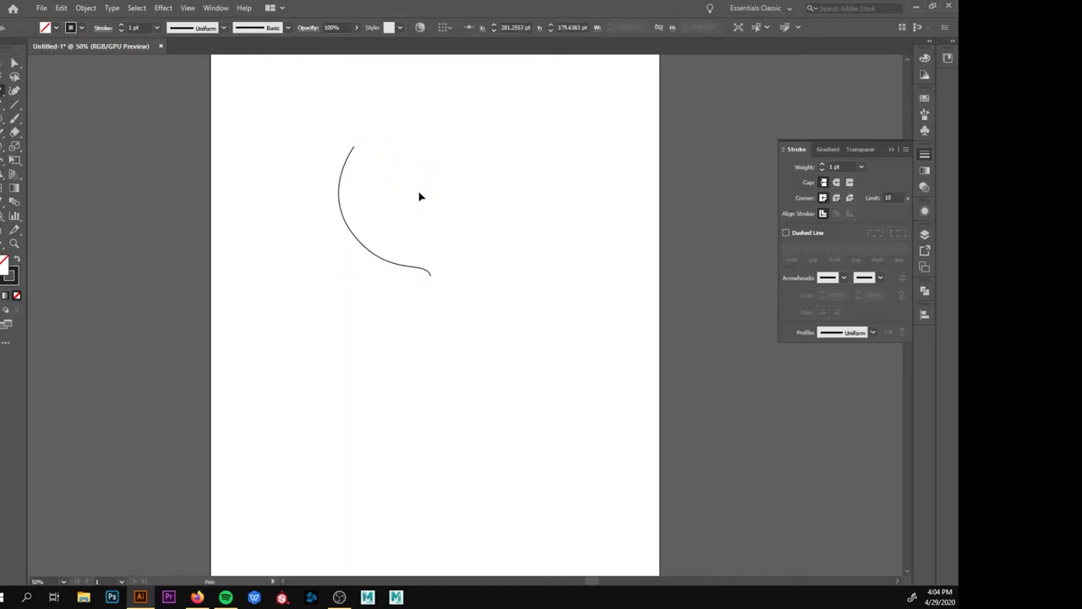
pyautogui.moveTo(394, 171); pyautogui.dragTo(418, 180)
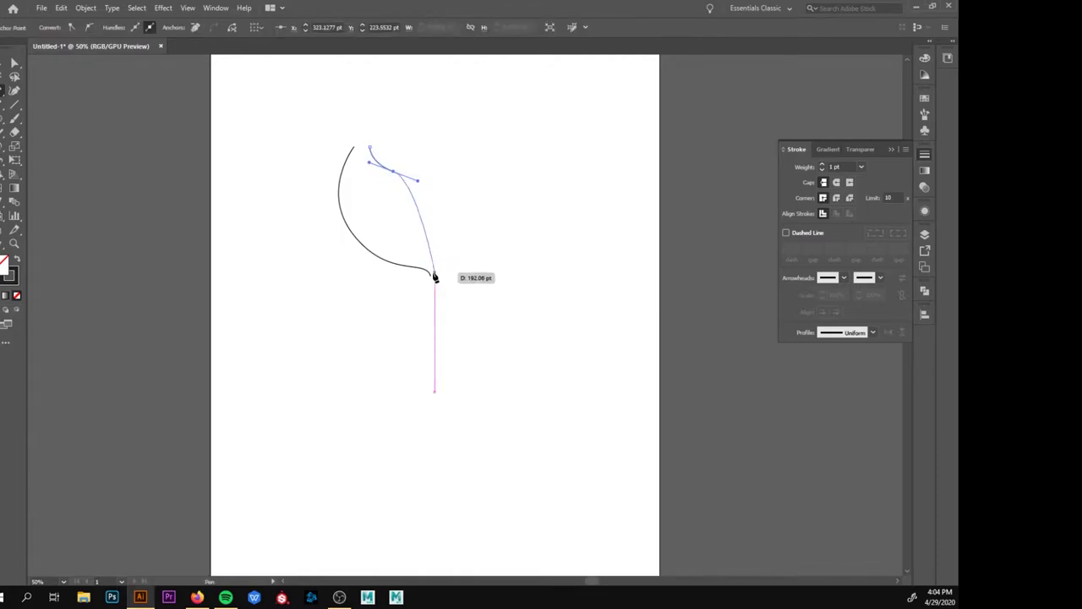
pyautogui.moveTo(436, 276); pyautogui.dragTo(425, 325)
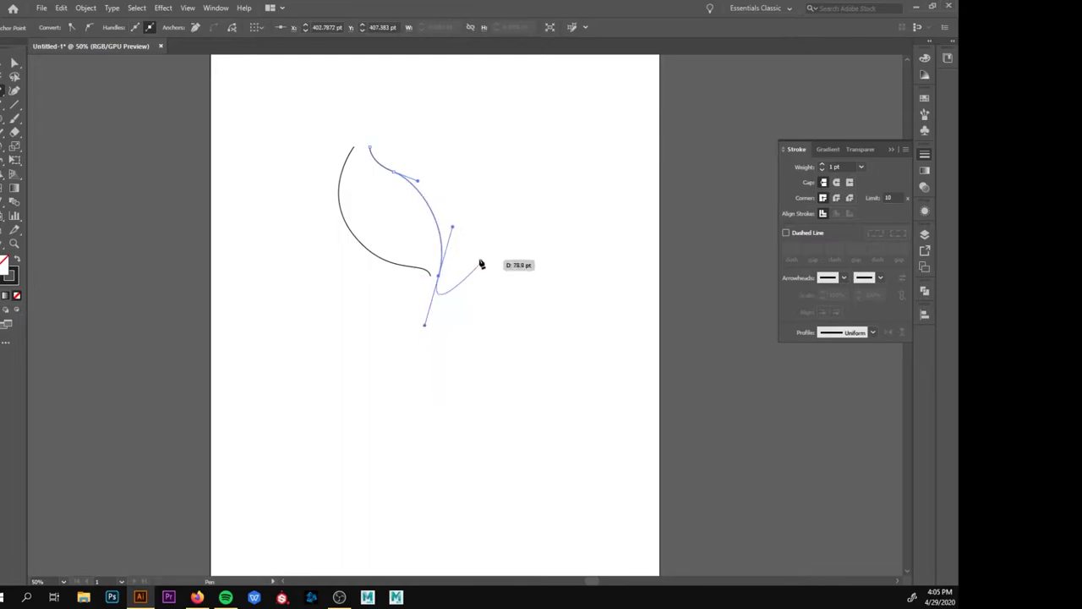
pyautogui.press('v')
pyautogui.click(483, 327)
# - Give both leaf edges a 3 pt stroke with the elliptical width profile that tapers at both ends
pyautogui.moveTo(487, 177); pyautogui.dragTo(319, 319)
pyautogui.click(822, 163)
pyautogui.click(821, 162)
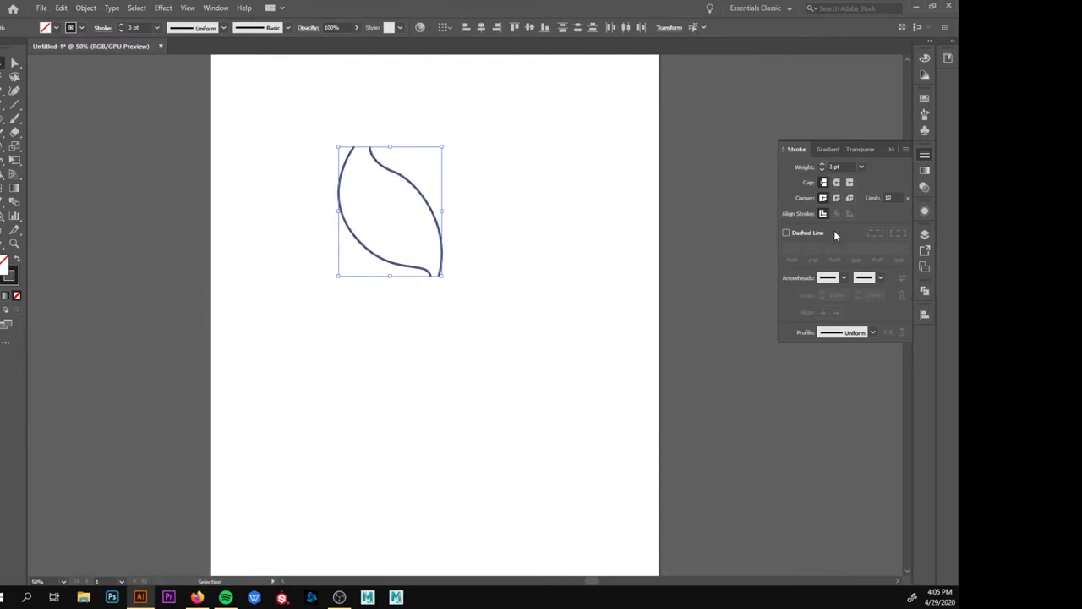
pyautogui.click(874, 334)
pyautogui.click(854, 366)
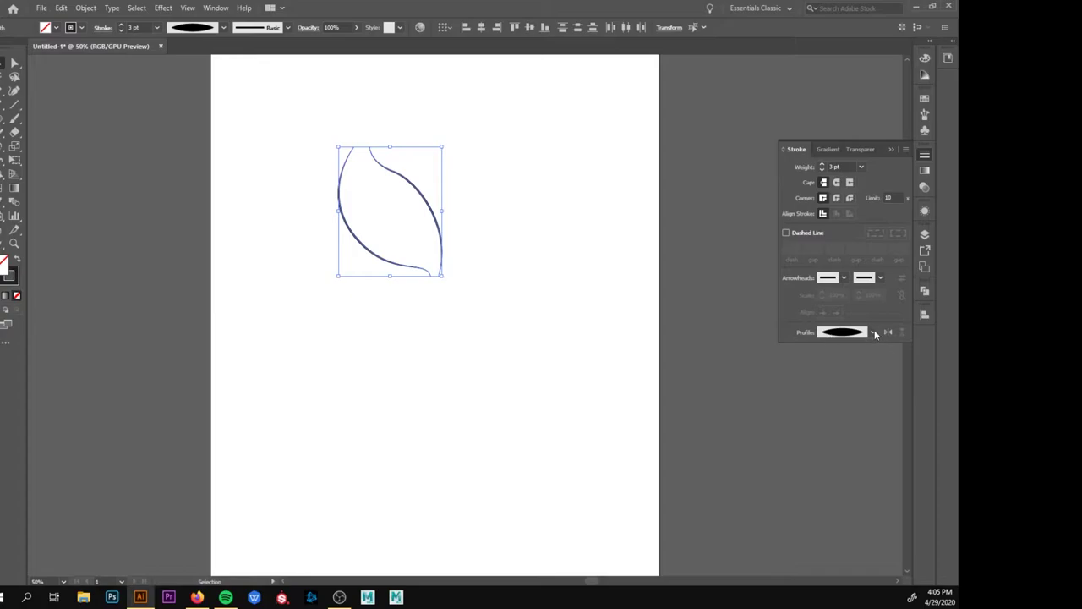
pyautogui.click(521, 107)
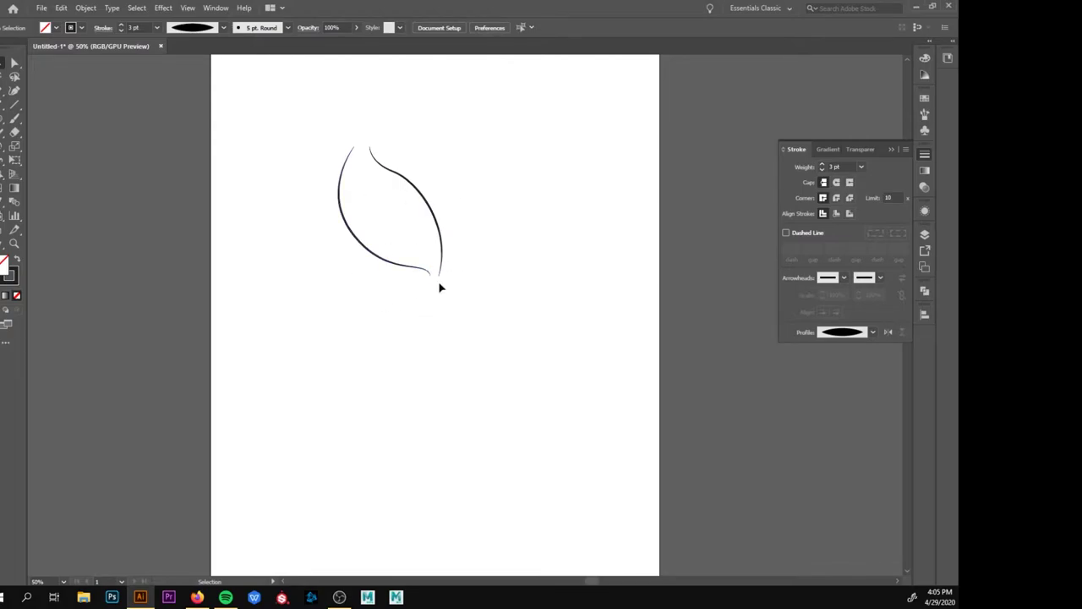
# - Blend the leaf's left and right edge paths together with the Blend tool
pyautogui.click(14, 203)
pyautogui.click(425, 201)
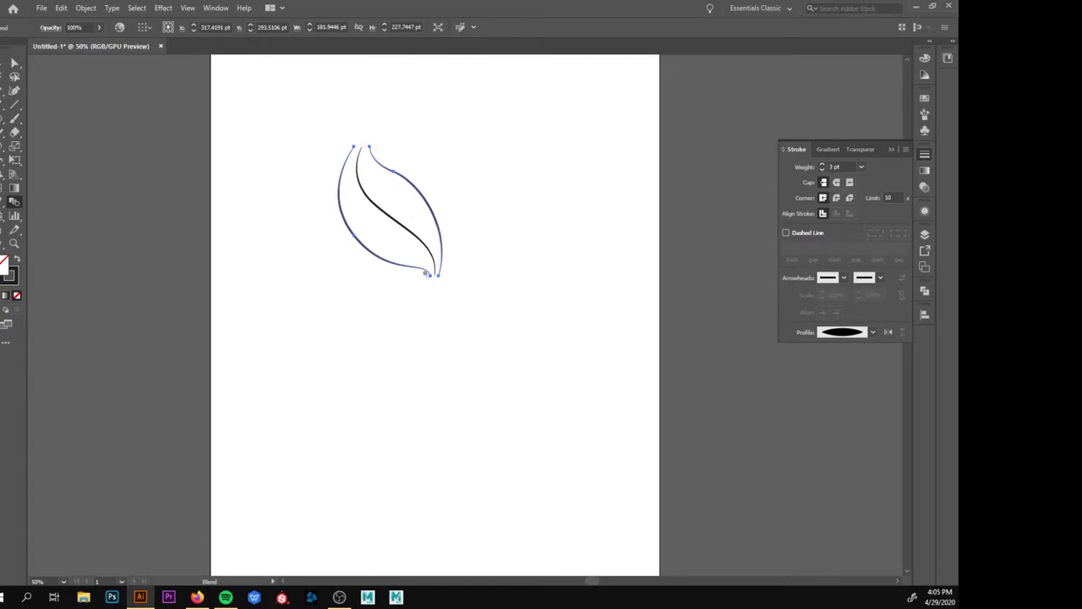
pyautogui.press('v')
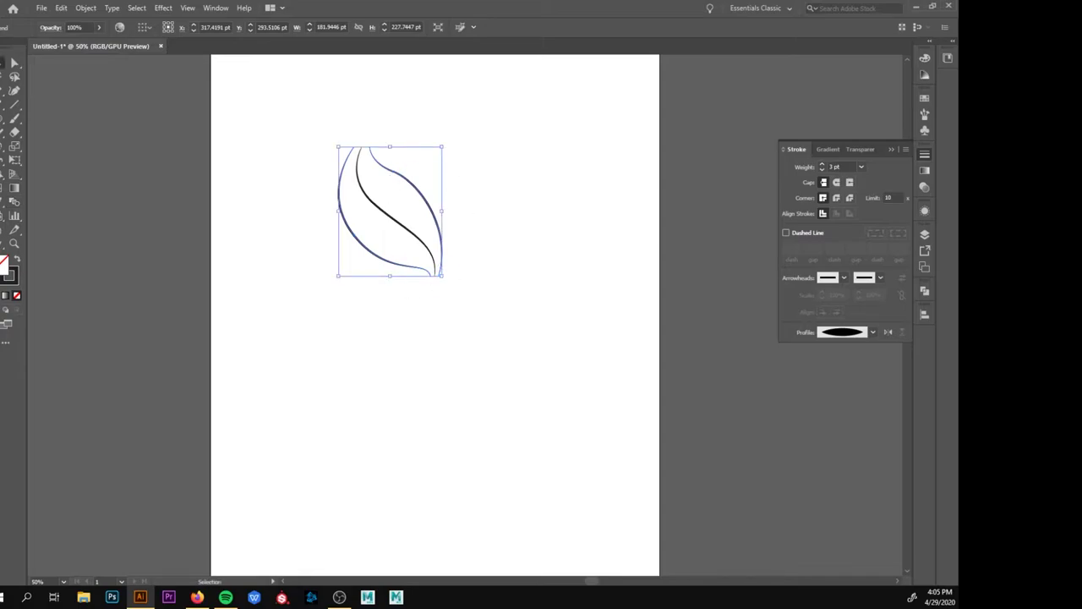
pyautogui.hotkey('alt', 'Tab')
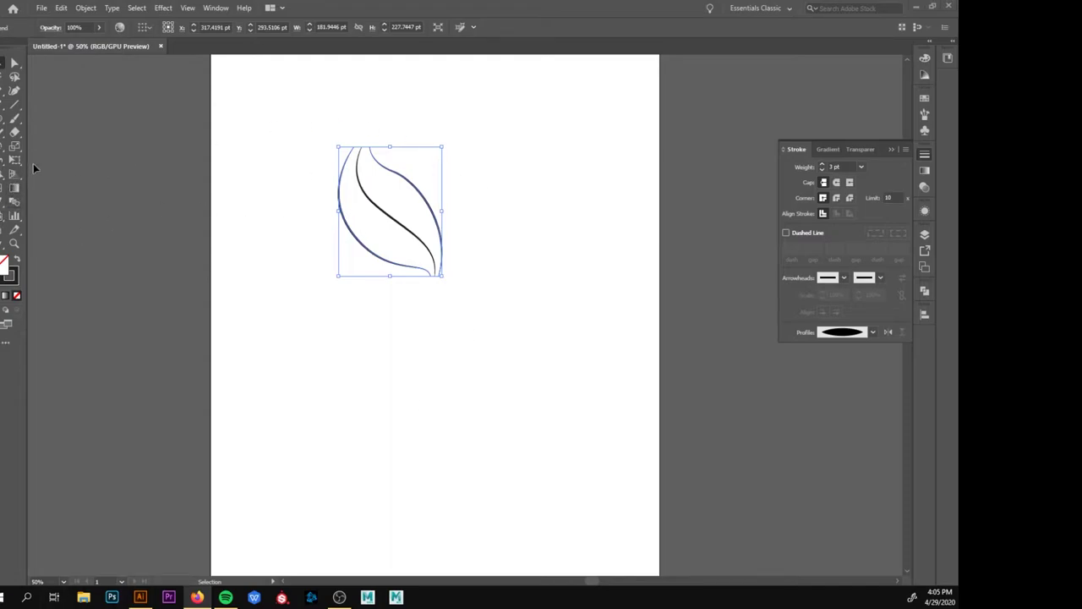
# - Set the blend's spacing to Specified Steps with 12 steps
pyautogui.doubleClick(17, 203)
pyautogui.moveTo(176, 299); pyautogui.dragTo(300, 314)
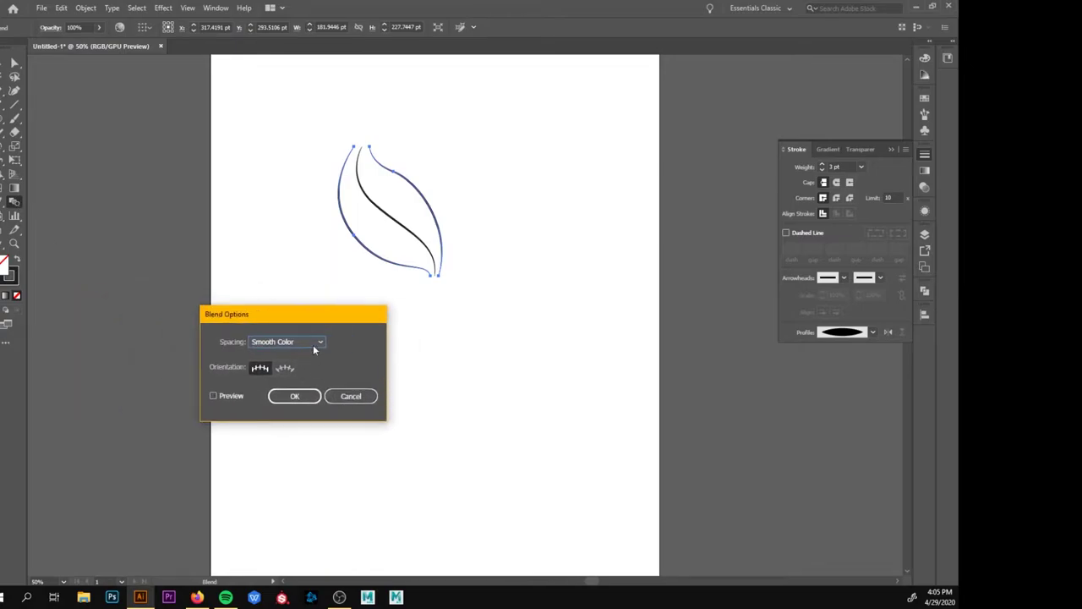
pyautogui.click(318, 345)
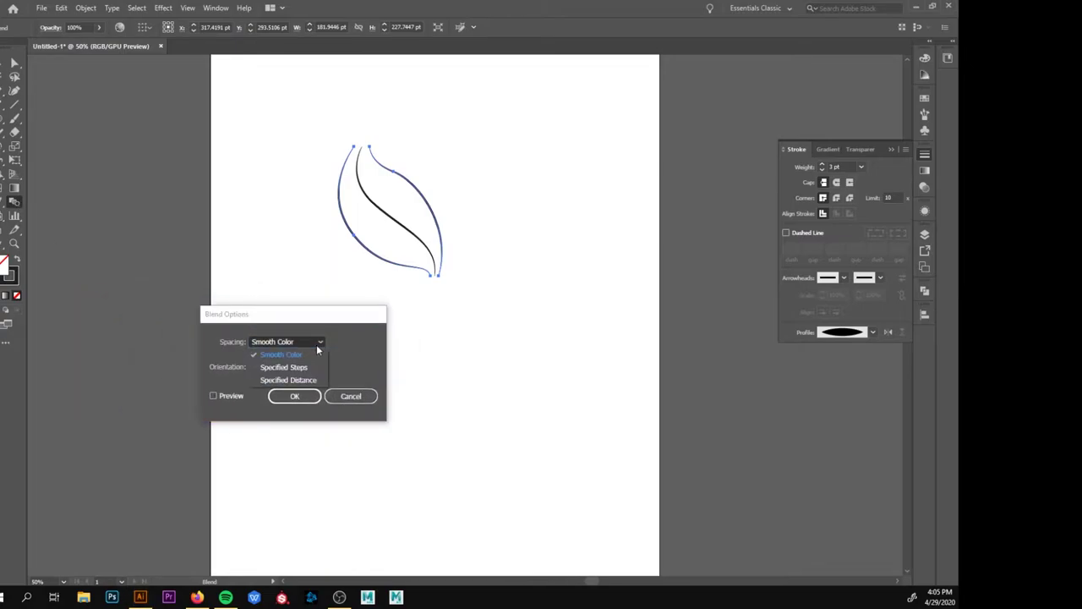
pyautogui.click(310, 369)
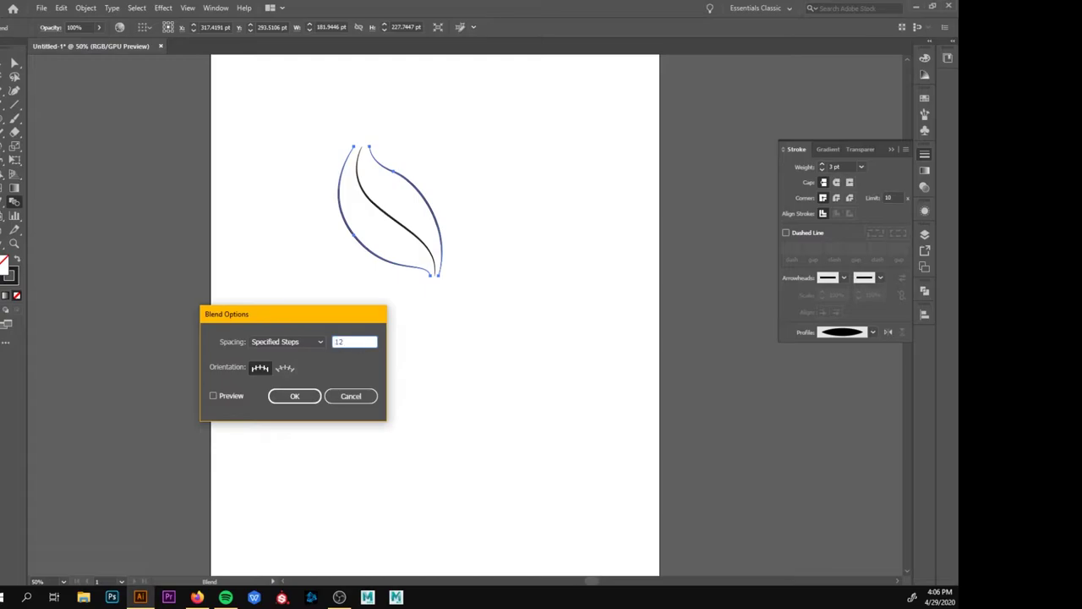
pyautogui.write('12')
pyautogui.press('Return')
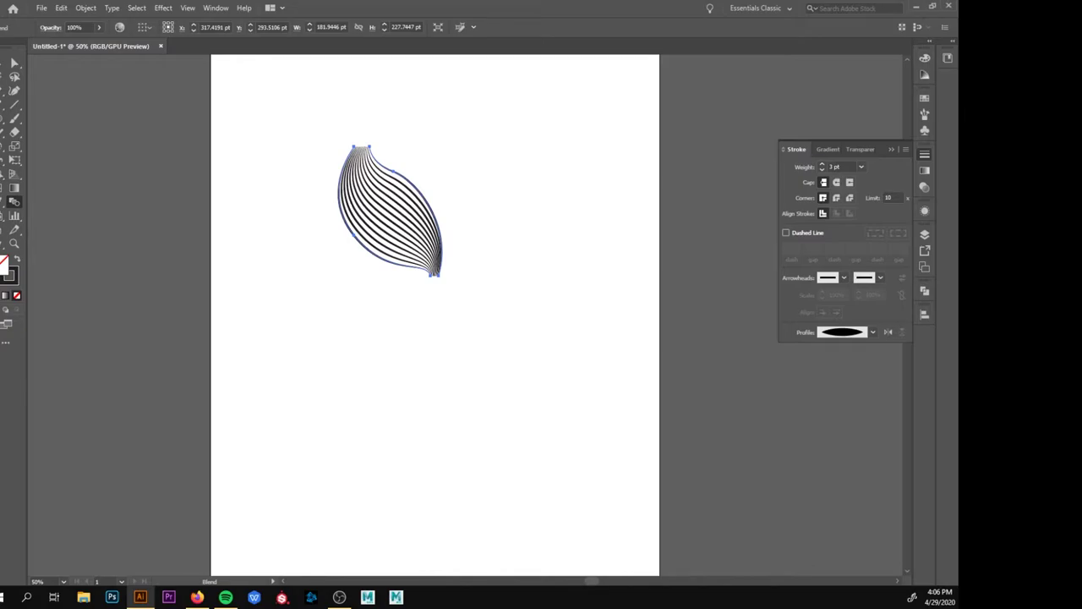
pyautogui.hotkey('alt', 'Tab')
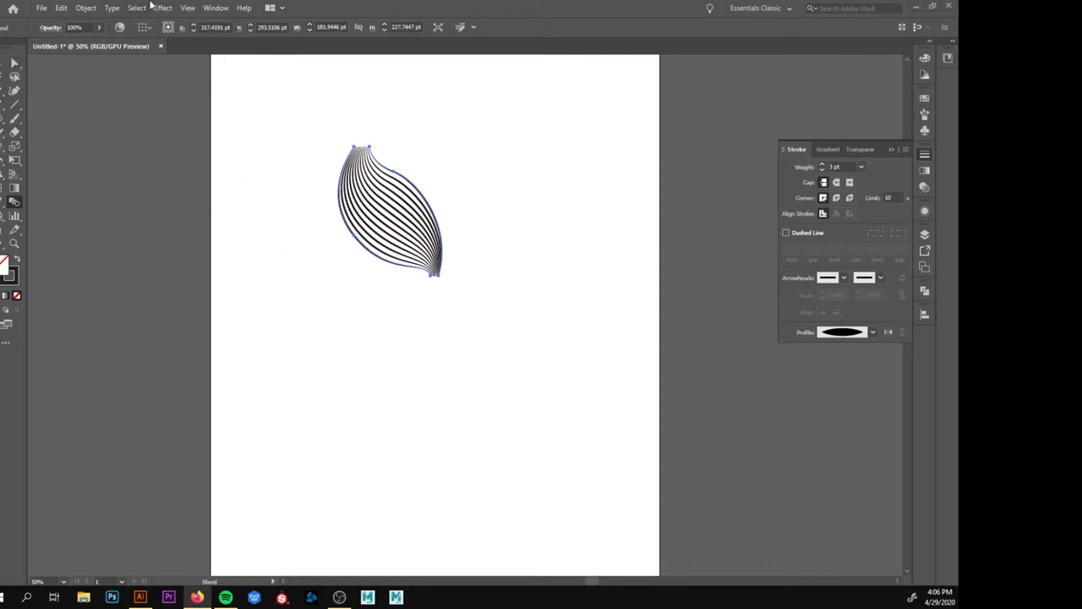
# - Move the edge paths' end anchors together with Direct Selection so the leaf closes to a point at its upper and lower tips
pyautogui.click(374, 17)
pyautogui.press('a')
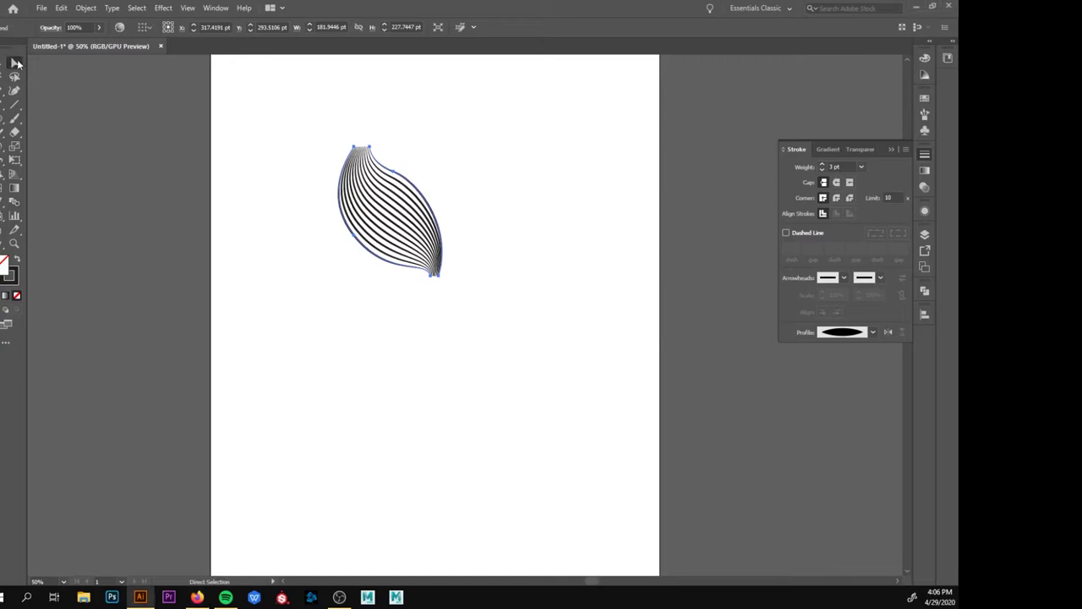
pyautogui.moveTo(353, 151); pyautogui.dragTo(365, 149)
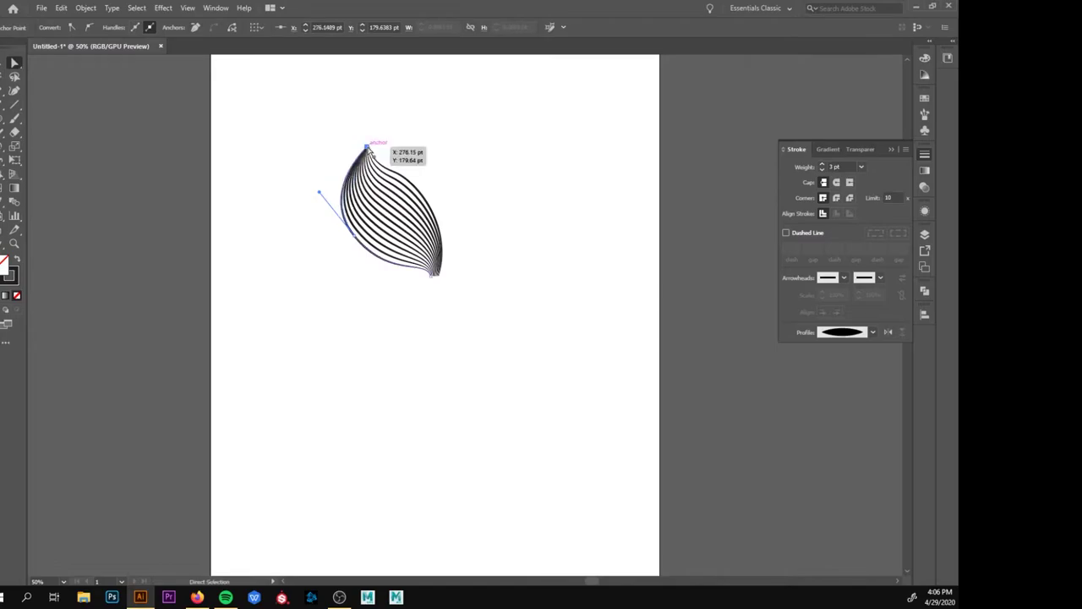
pyautogui.click(439, 275)
pyautogui.moveTo(440, 277); pyautogui.dragTo(435, 278)
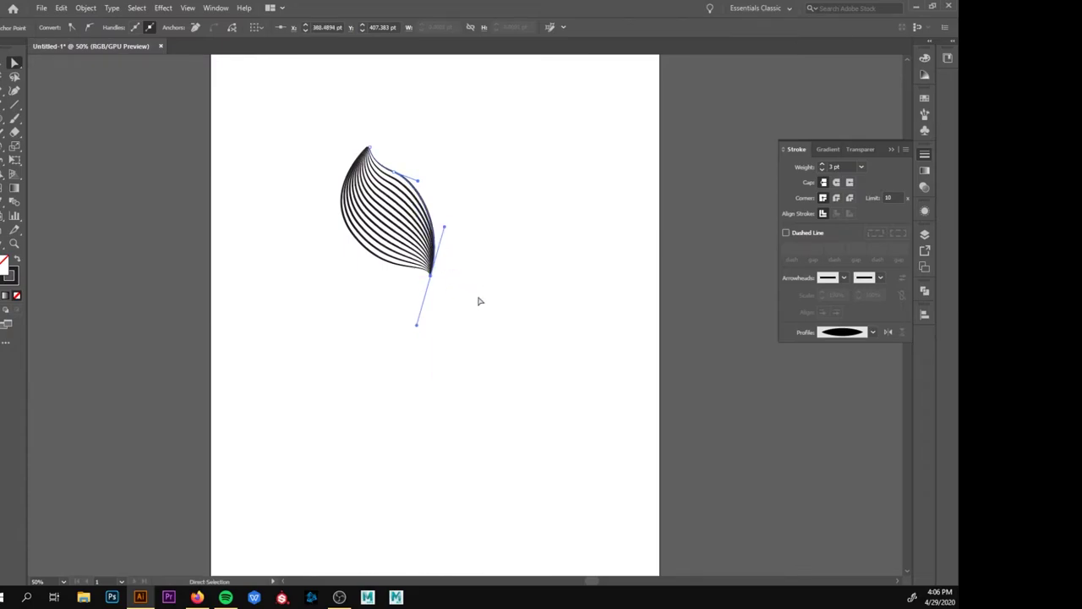
pyautogui.click(522, 155)
pyautogui.moveTo(367, 148); pyautogui.dragTo(371, 149)
pyautogui.click(541, 307)
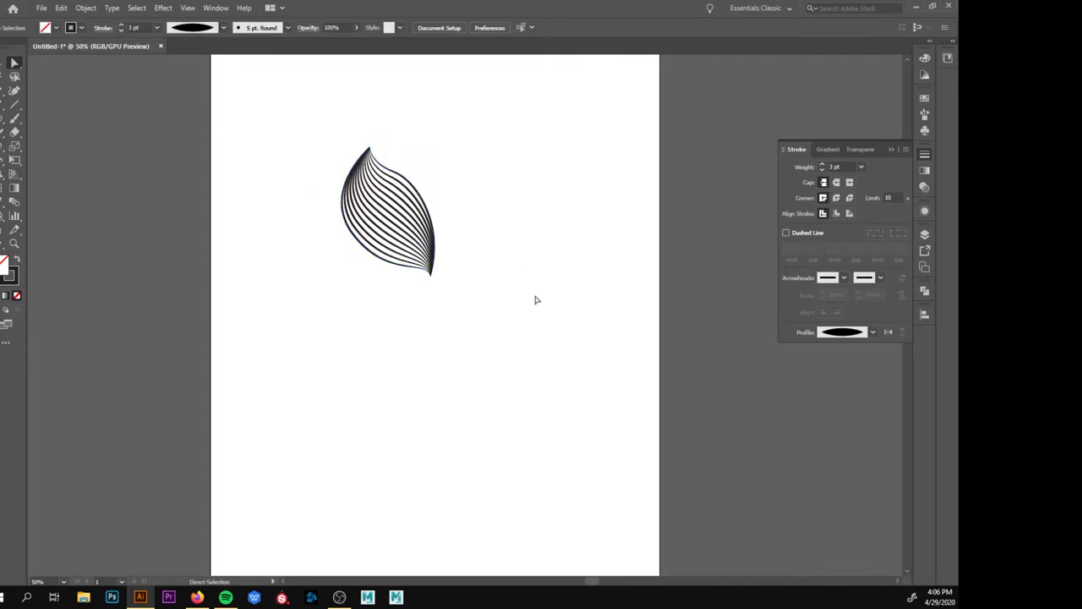
# - Move the right edge's middle anchor down and inward to deepen the curve below the leaf's upper tip
pyautogui.click(424, 195)
pyautogui.moveTo(425, 196); pyautogui.dragTo(389, 192)
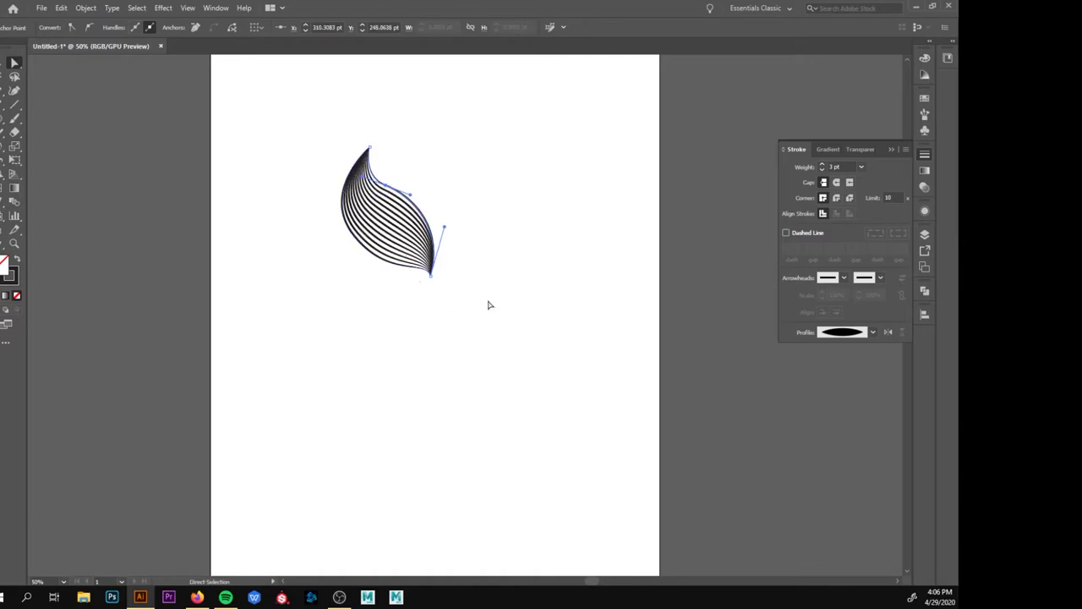
pyautogui.click(433, 289)
# - Adjust the left edge's lower curve handles to pull the leaf's underside inward near the lower tip
pyautogui.click(379, 261)
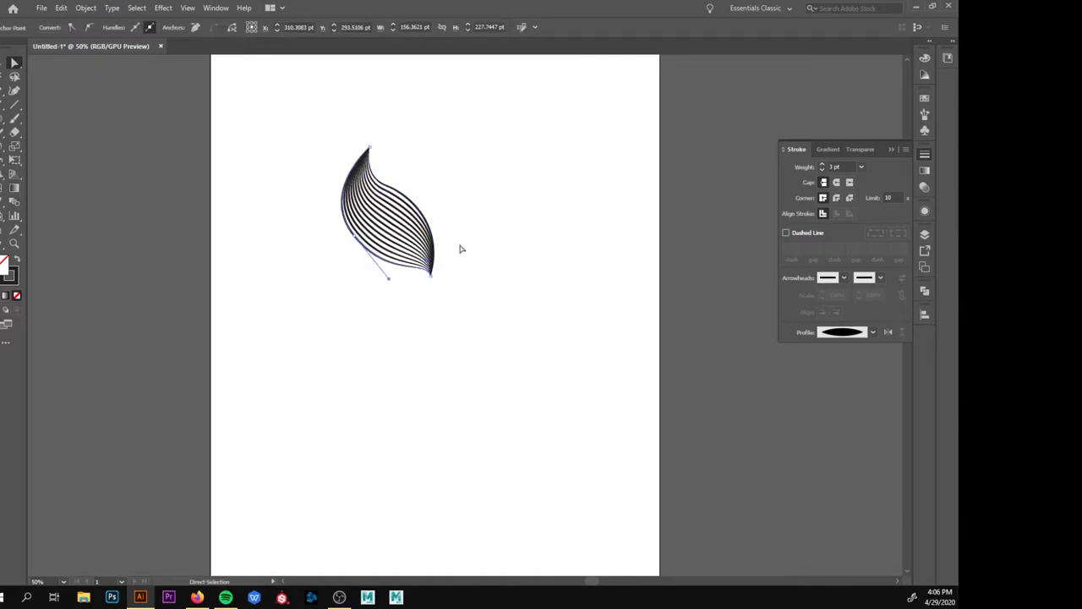
pyautogui.moveTo(429, 260); pyautogui.dragTo(421, 248)
pyautogui.moveTo(385, 281); pyautogui.dragTo(389, 273)
pyautogui.click(389, 273)
pyautogui.click(533, 325)
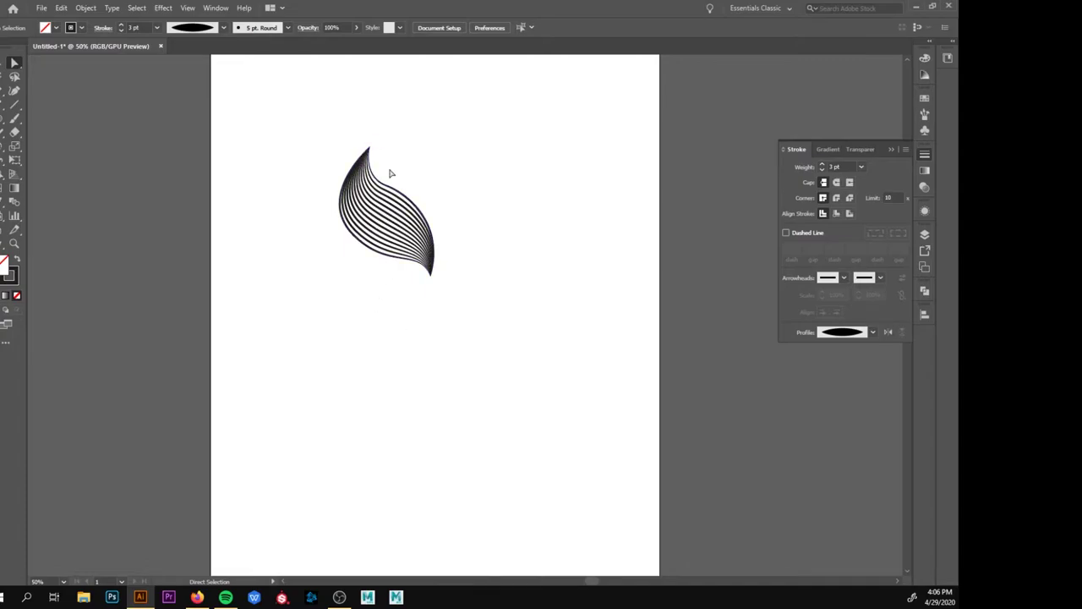
# - Adjust the handle of the right edge's middle anchor to smooth the curve below the upper tip
pyautogui.click(393, 211)
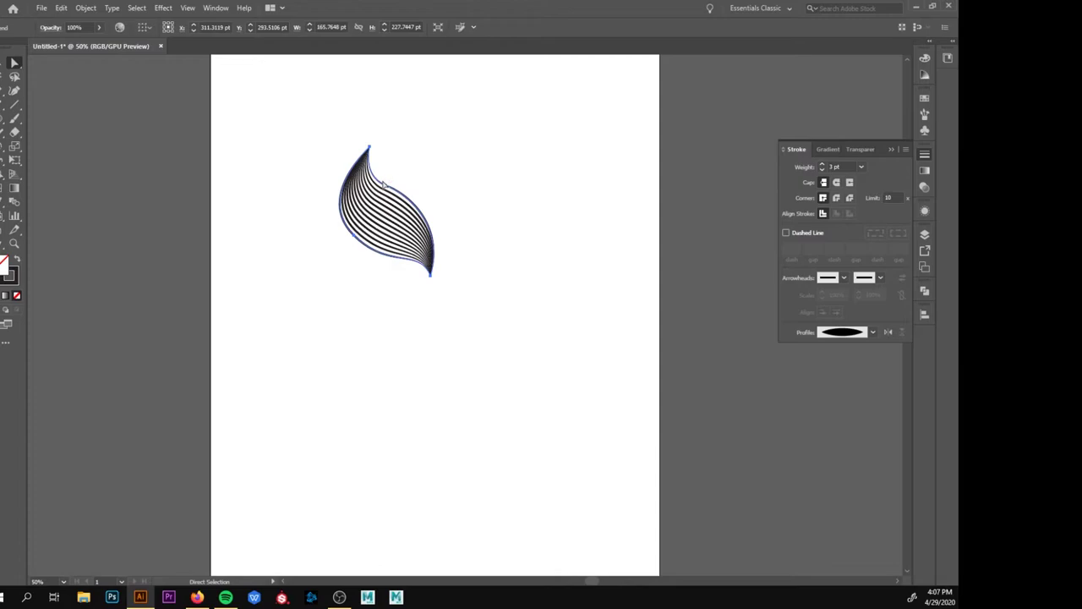
pyautogui.click(398, 193)
pyautogui.moveTo(367, 176); pyautogui.dragTo(370, 173)
pyautogui.click(367, 279)
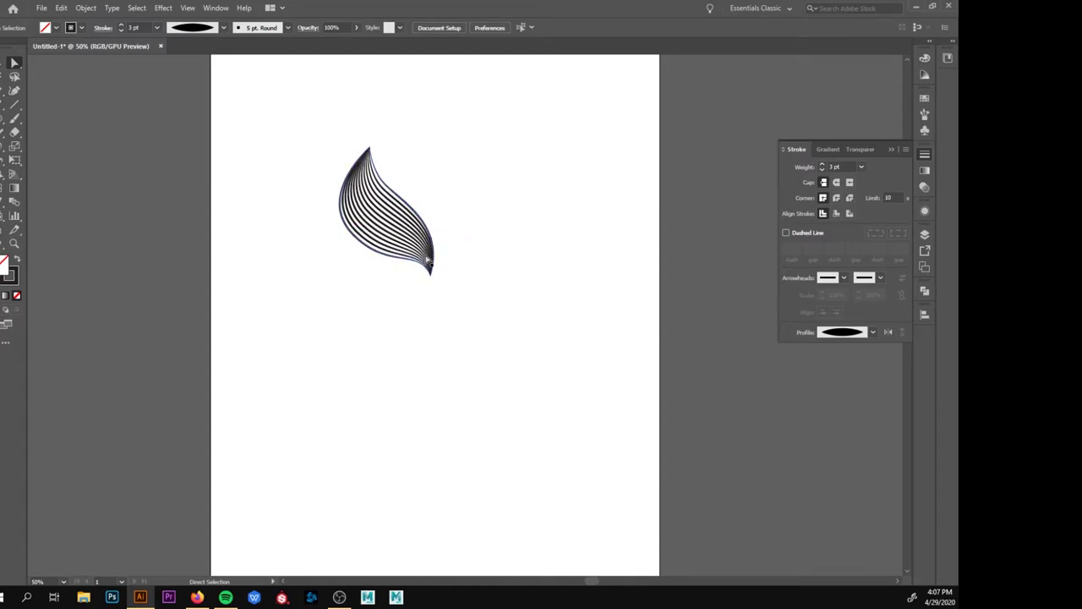
pyautogui.hotkey('alt', 'Tab')
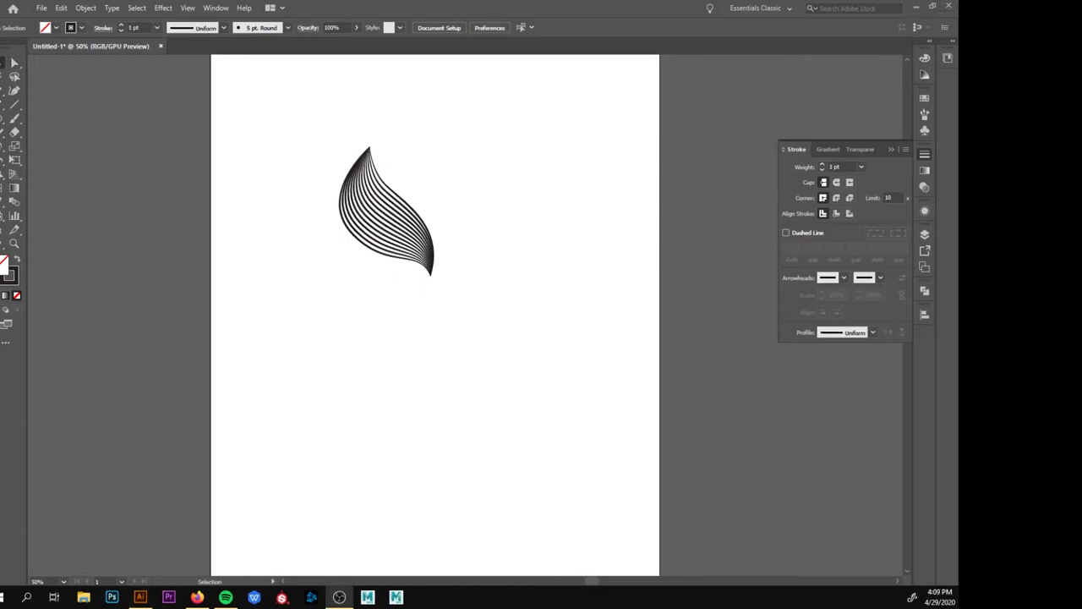
pyautogui.hotkey('alt', 'Tab')
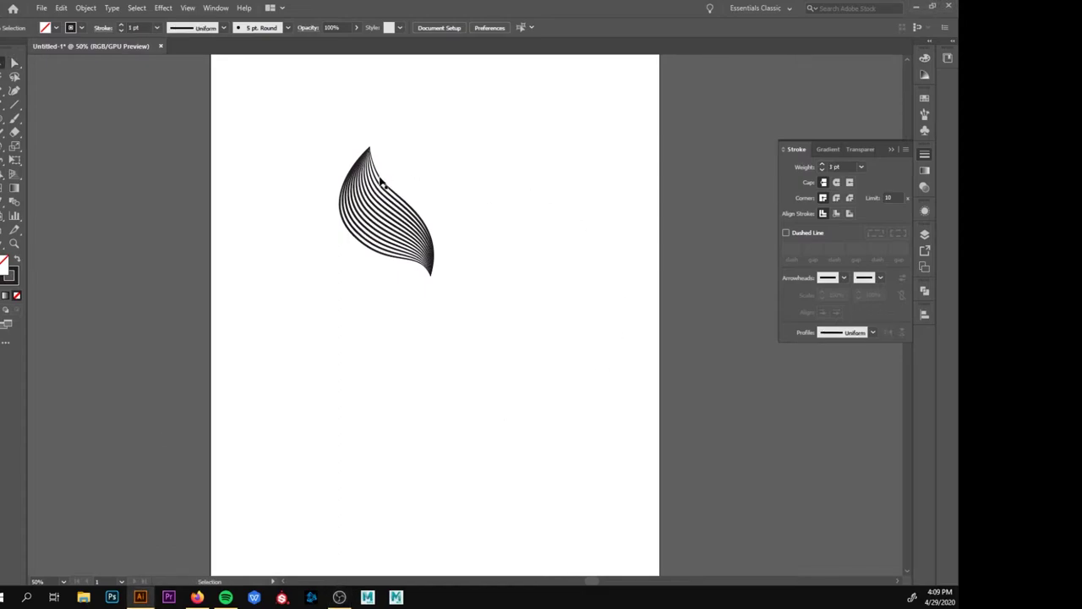
# - Start a new Pen tool path with an anchor just right of the blended leaf's upper tip
pyautogui.press('p')
pyautogui.click(373, 149)
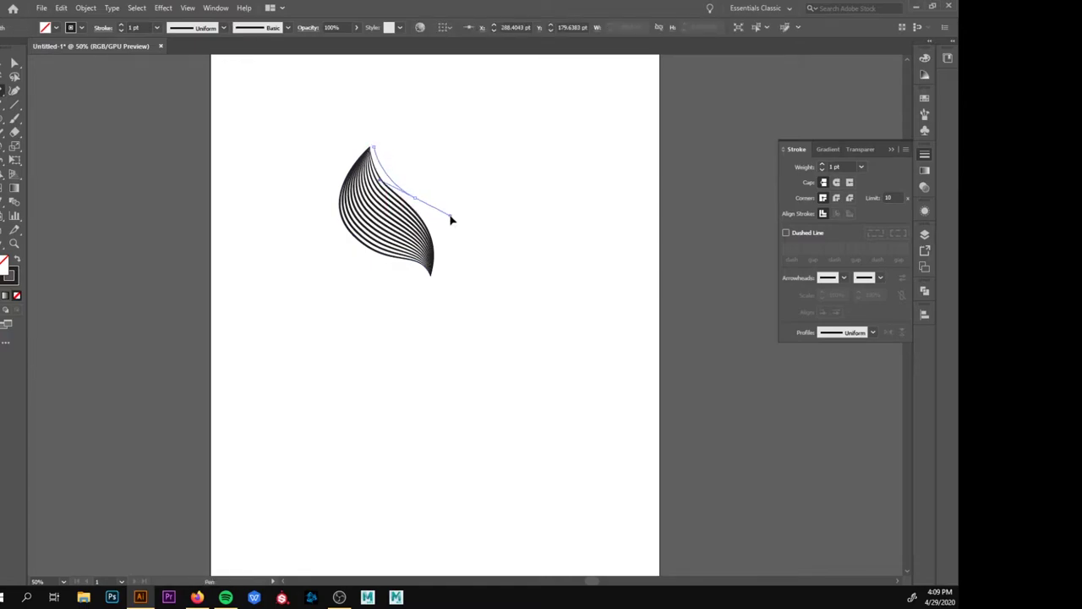
pyautogui.click(434, 275)
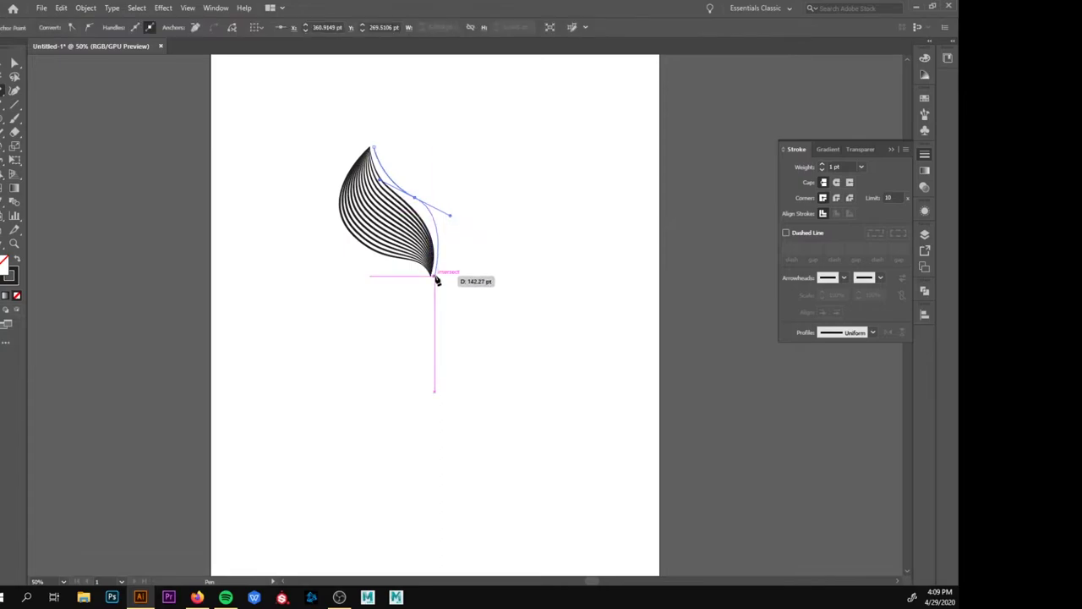
pyautogui.click(415, 202)
pyautogui.moveTo(436, 278); pyautogui.dragTo(427, 289)
pyautogui.moveTo(404, 327); pyautogui.dragTo(413, 327)
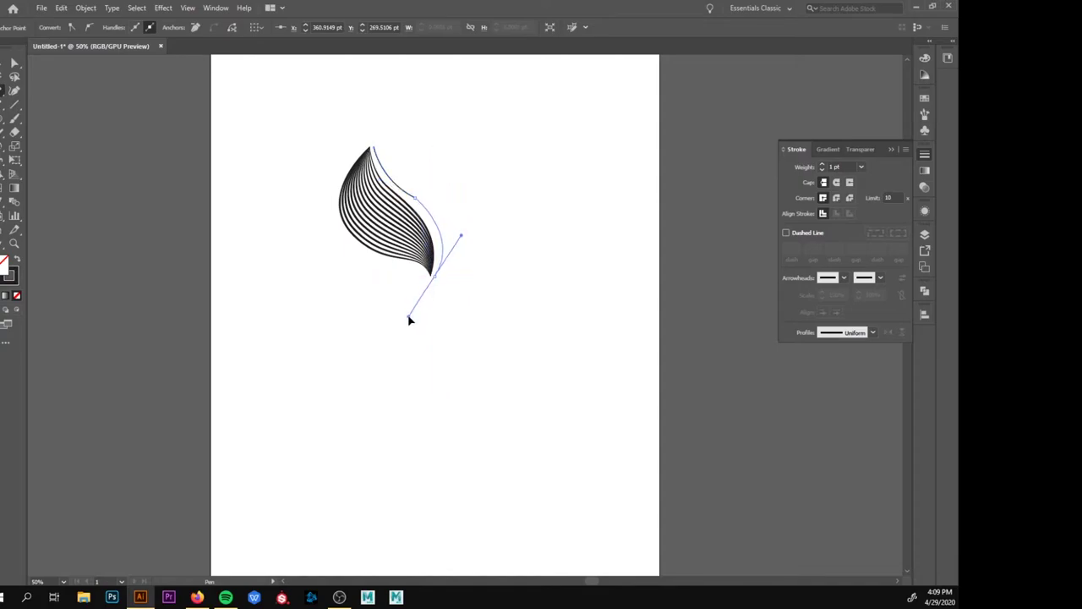
pyautogui.moveTo(413, 325); pyautogui.dragTo(411, 331)
pyautogui.hotkey('ctrl', 'z')
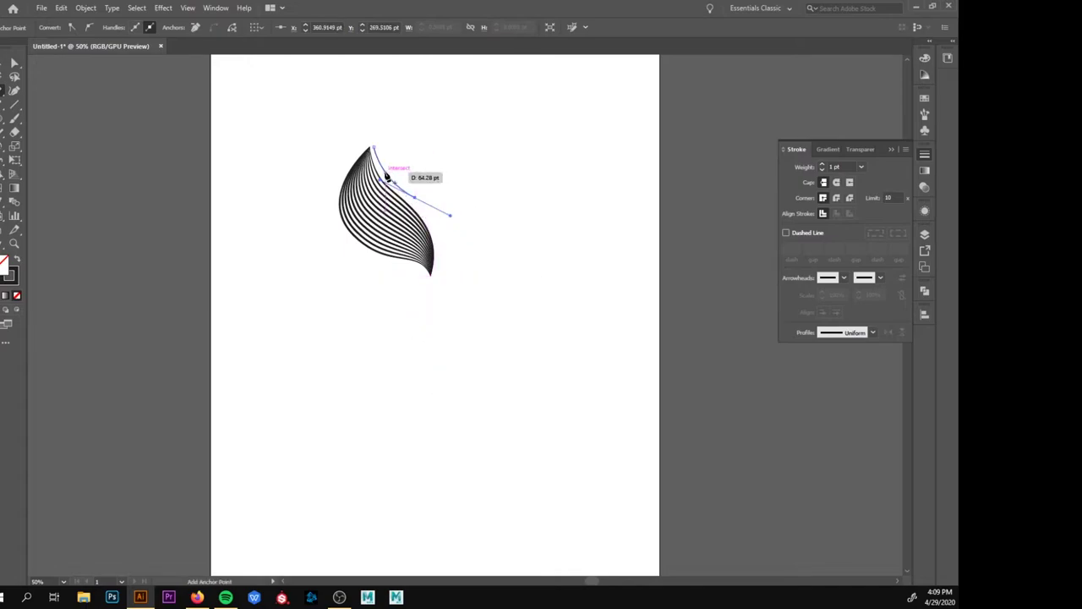
pyautogui.hotkey('ctrl', 'z')
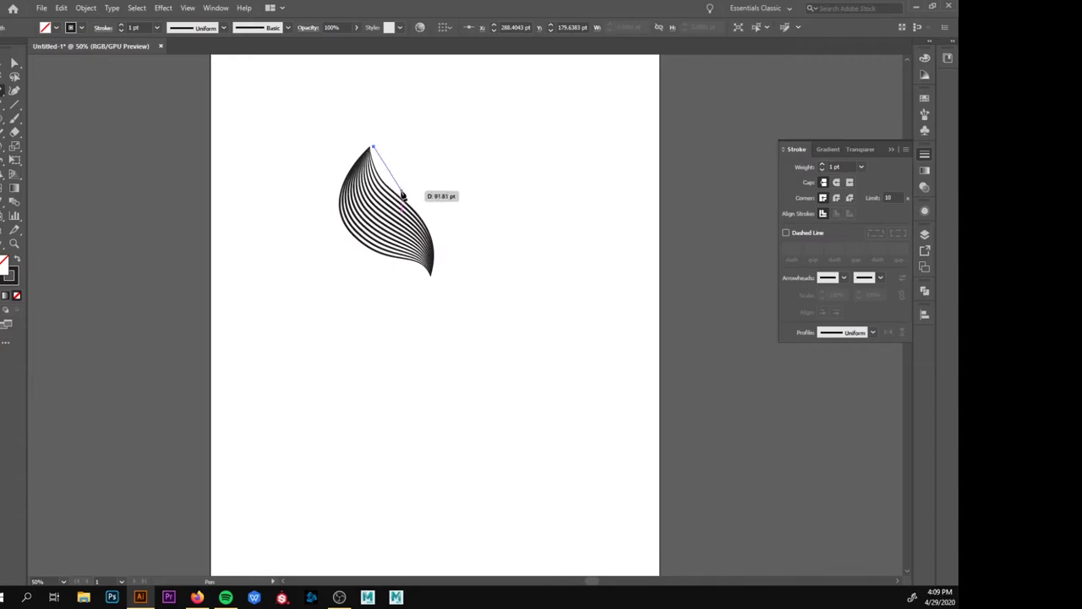
# - Finish the inner curve of the second leaf half with a smooth anchor just right of the blended leaf's lower tip
pyautogui.moveTo(433, 276); pyautogui.dragTo(417, 311)
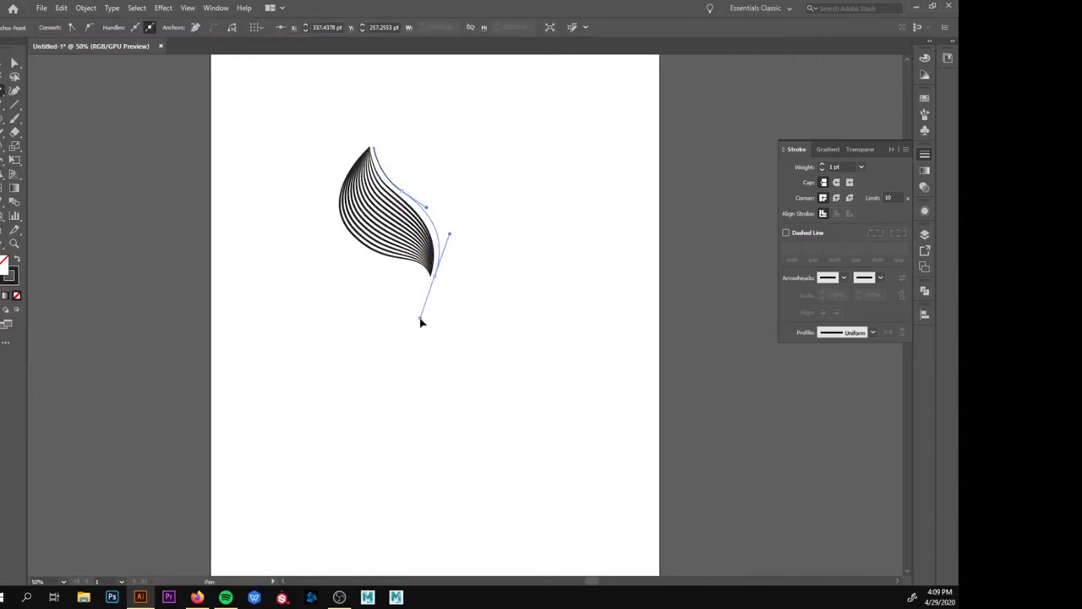
pyautogui.press('v')
pyautogui.press('p')
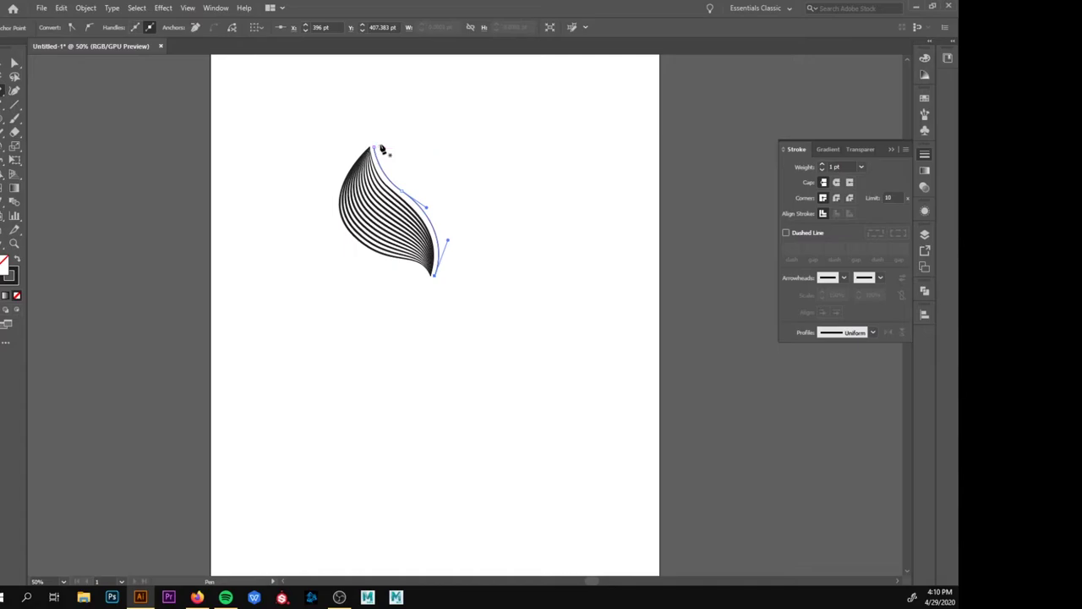
# - Draw an outer curve from beside the leaf's upper tip to its lower tip, bulging out to the right
pyautogui.click(379, 146)
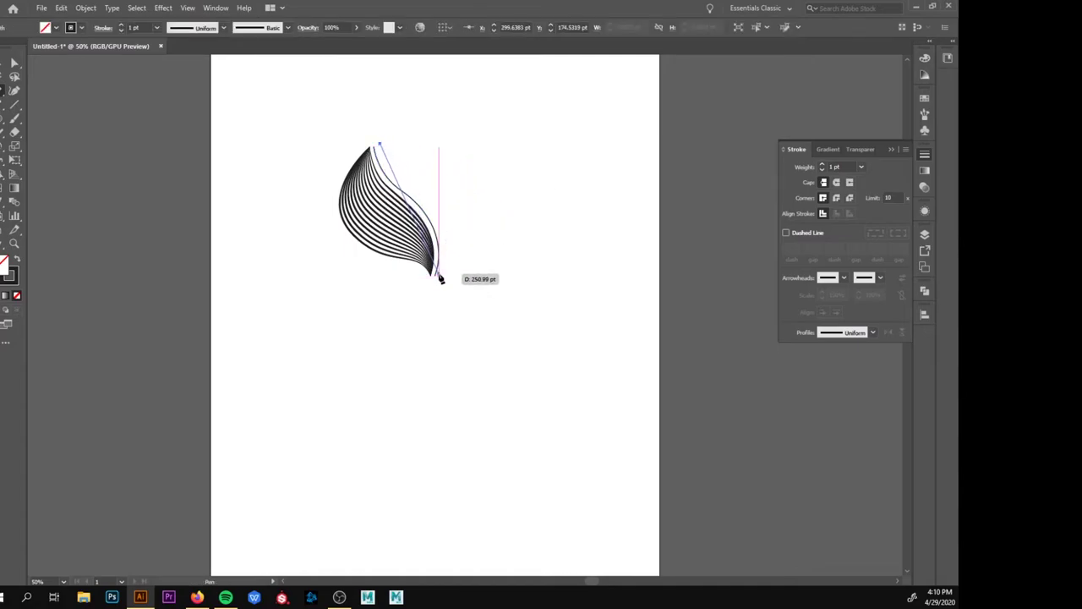
pyautogui.moveTo(437, 274); pyautogui.dragTo(359, 405)
pyautogui.press('ctrl')
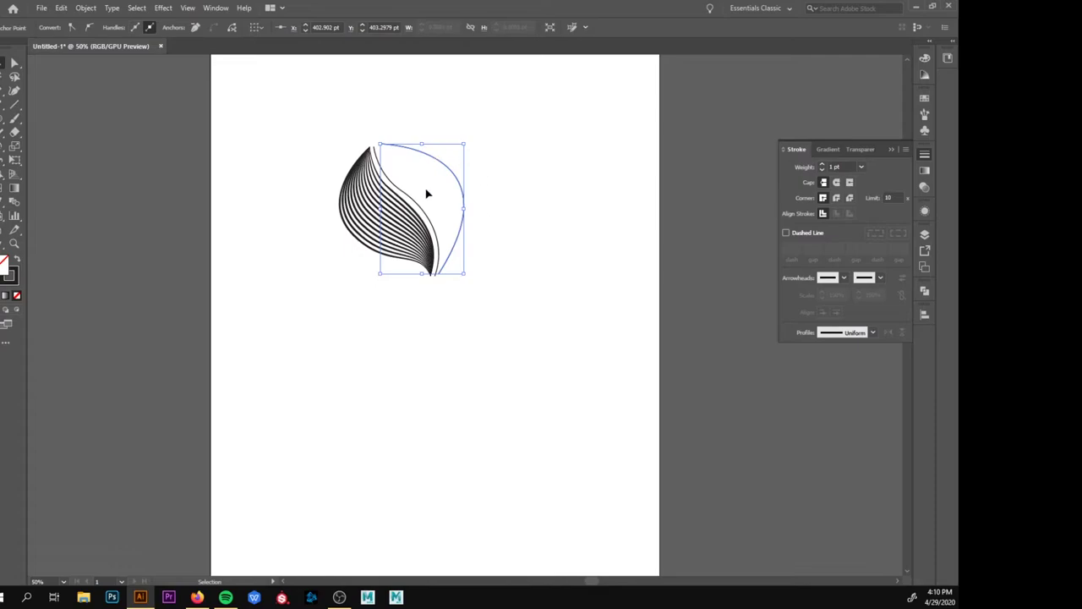
# - Give the two new curves a 3 pt stroke with the elliptical width profile that tapers at both ends
pyautogui.keyDown('shift'); pyautogui.click(405, 193); pyautogui.keyUp('shift')
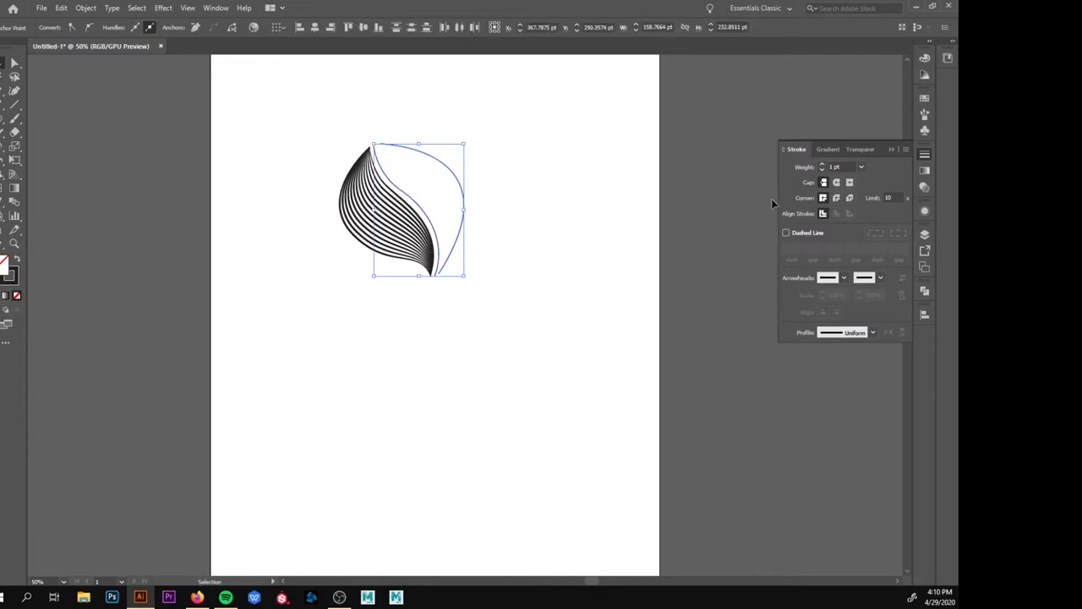
pyautogui.click(826, 165)
pyautogui.click(826, 165)
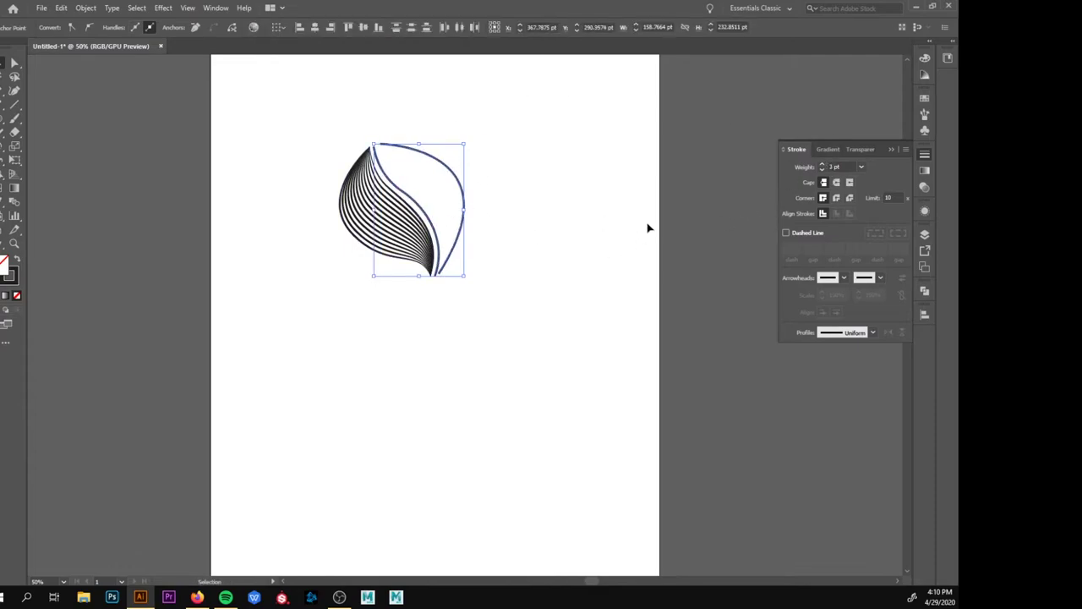
pyautogui.click(874, 333)
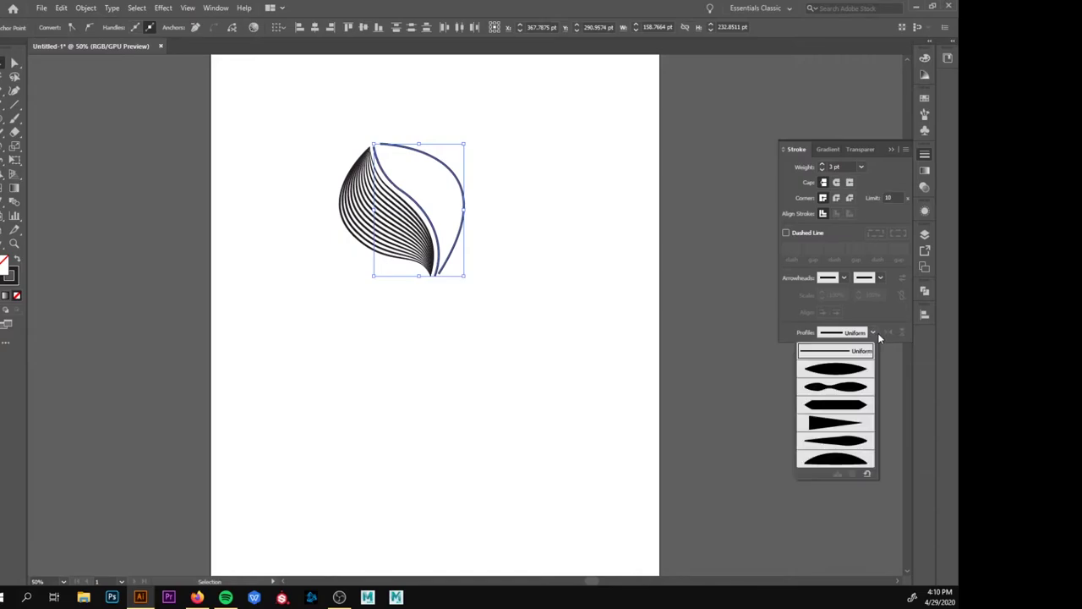
pyautogui.click(828, 373)
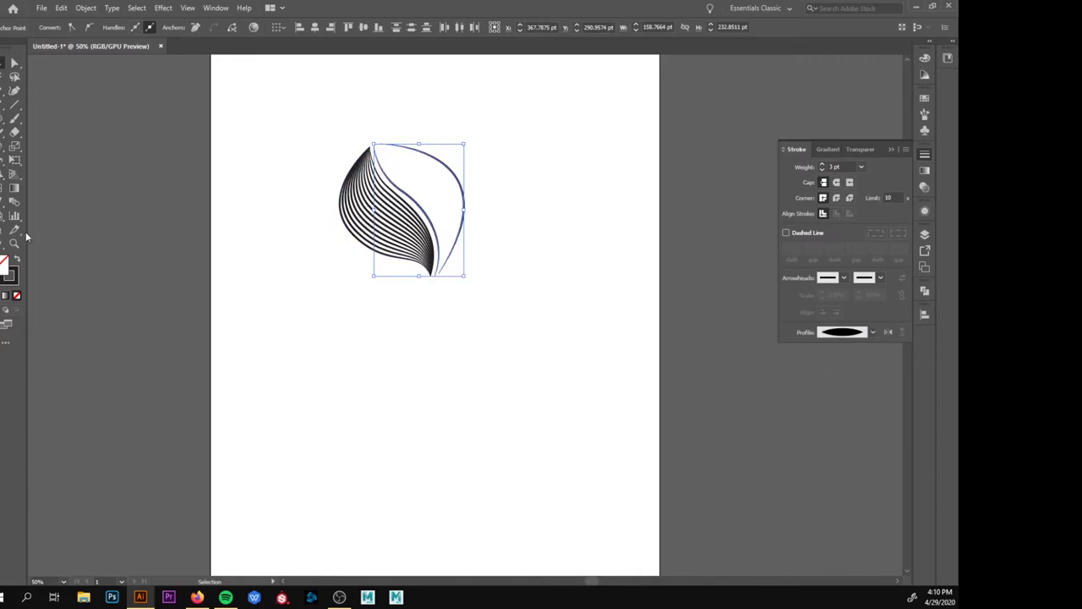
# - Blend the inner and outer curves to fill the right half of the leaf with lines, leaving it deselected
pyautogui.click(12, 205)
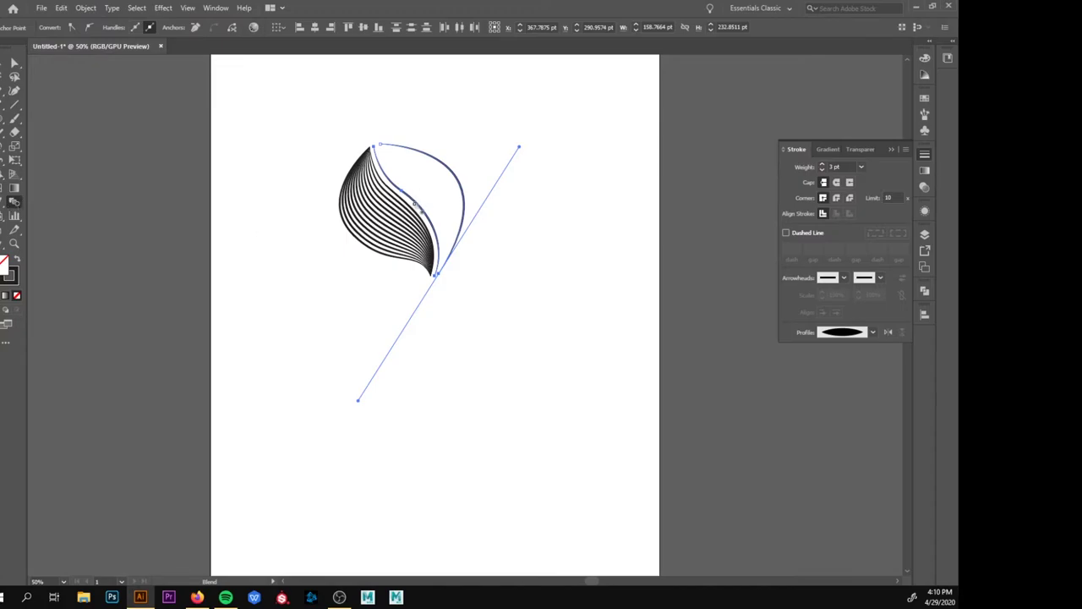
pyautogui.click(457, 176)
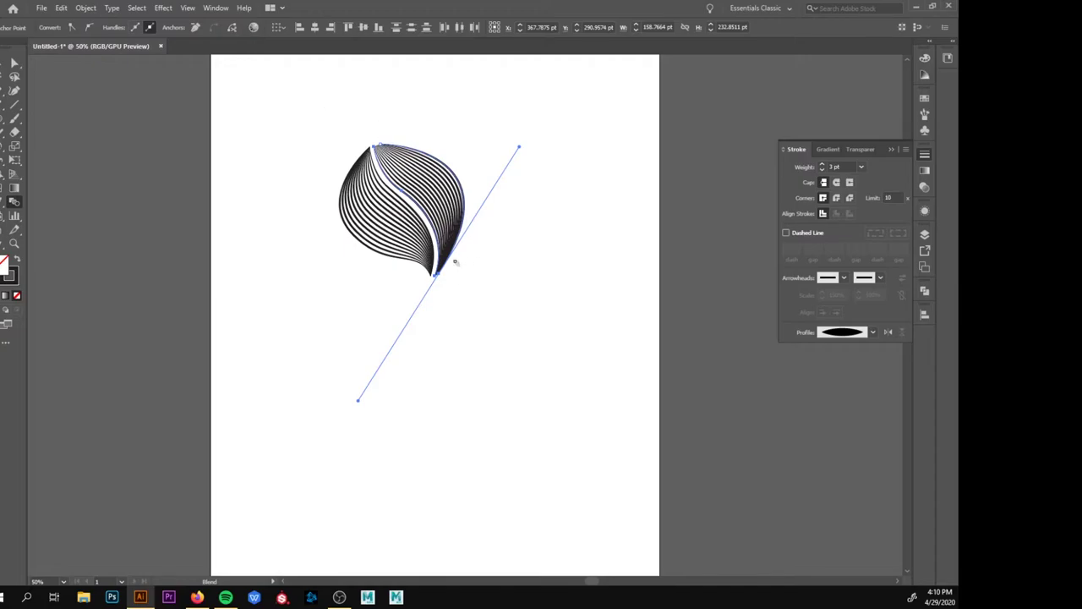
pyautogui.press('v')
pyautogui.click(442, 316)
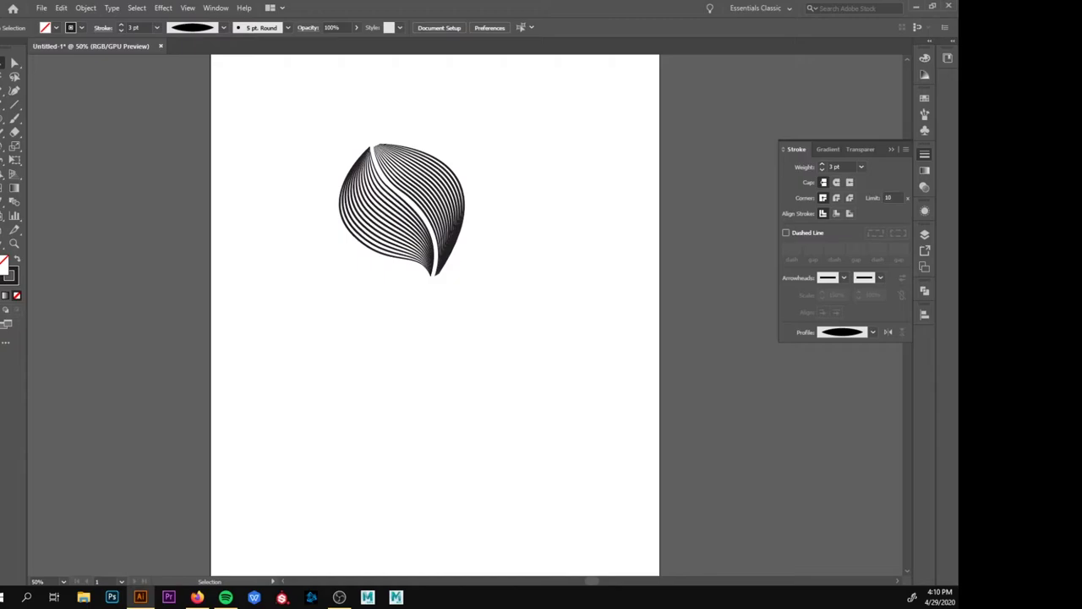
# - Select both blended leaf halves, rotate them slightly counterclockwise, and move the leaf down and right toward the artboard's middle
pyautogui.hotkey('alt', 'Tab')
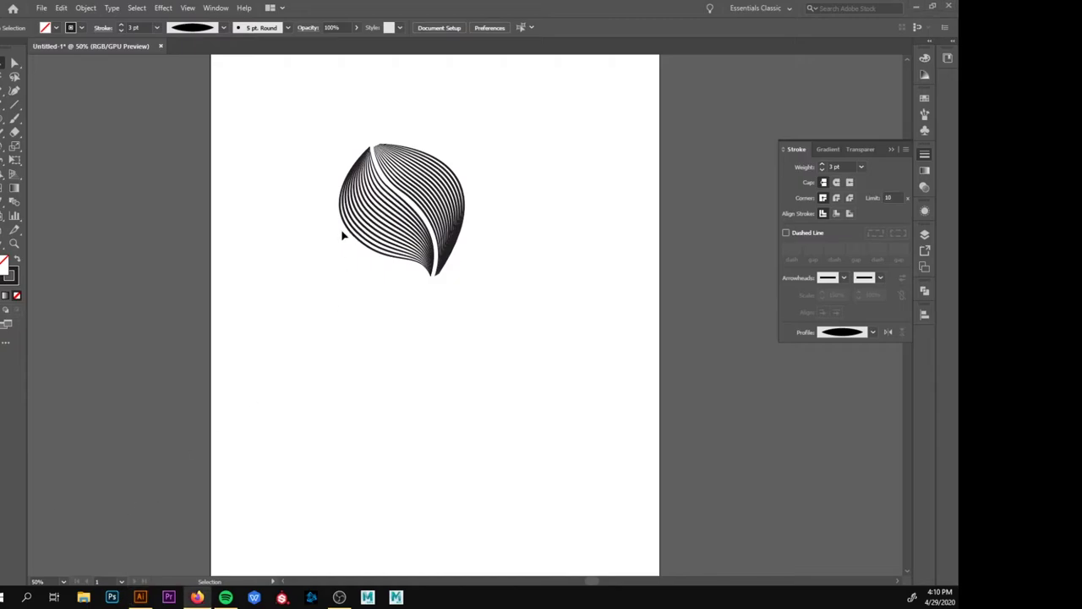
pyautogui.click(471, 151)
pyautogui.moveTo(476, 124); pyautogui.dragTo(306, 303)
pyautogui.moveTo(376, 226); pyautogui.dragTo(428, 286)
pyautogui.moveTo(520, 336); pyautogui.dragTo(542, 320)
pyautogui.moveTo(426, 301); pyautogui.dragTo(488, 303)
pyautogui.click(492, 412)
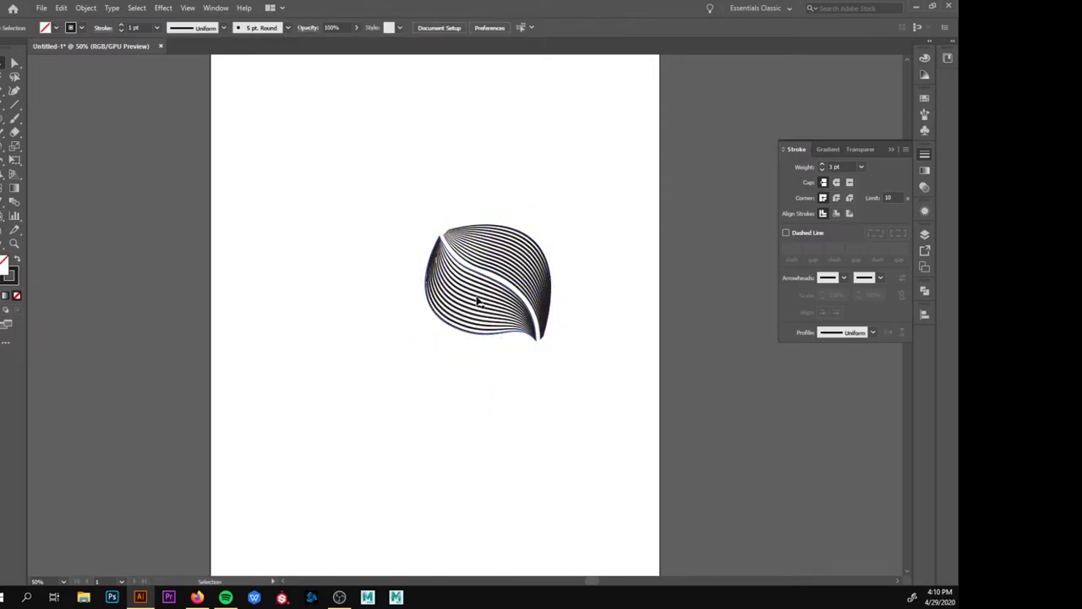
# - Draw a right-bowing pen curve from just above the leaf's upper tip up to a new tip for a second leaf
pyautogui.press('p')
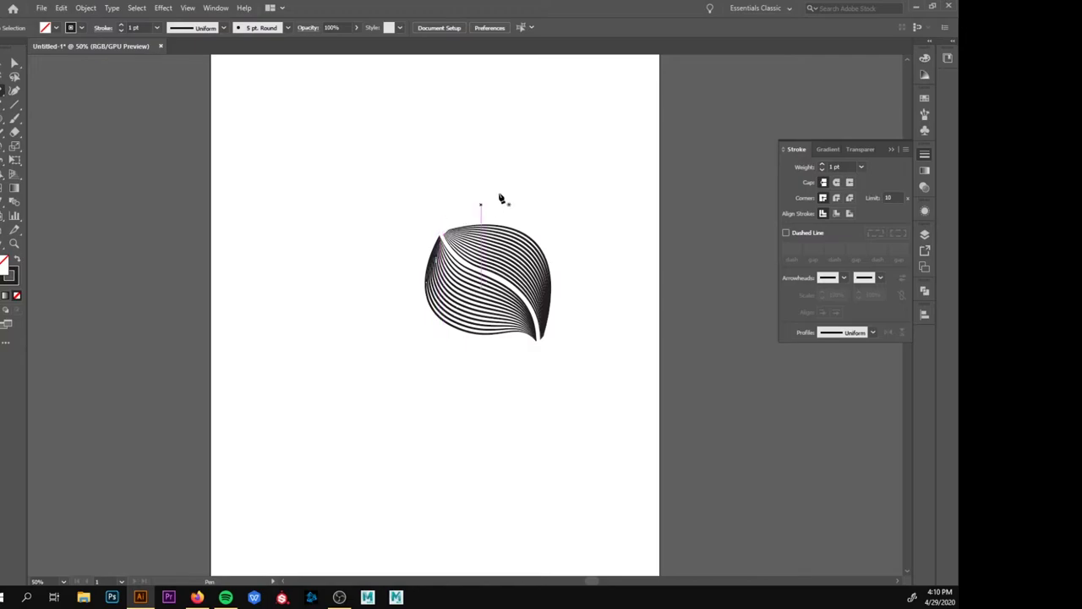
pyautogui.click(443, 223)
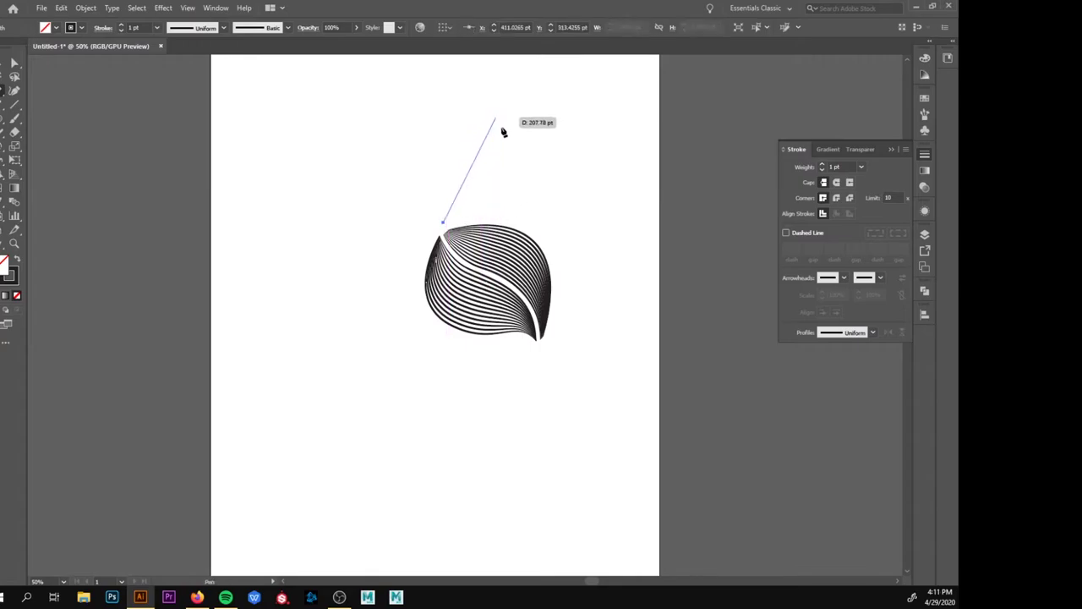
pyautogui.moveTo(519, 132)
pyautogui.mouseDown()
pyautogui.moveTo(482, 50)
pyautogui.moveTo(592, 152)
pyautogui.moveTo(512, 137)
pyautogui.mouseUp()
pyautogui.moveTo(522, 218)
pyautogui.mouseDown()
pyautogui.moveTo(522, 229)
pyautogui.moveTo(521, 214)
pyautogui.mouseUp()
pyautogui.press('v')
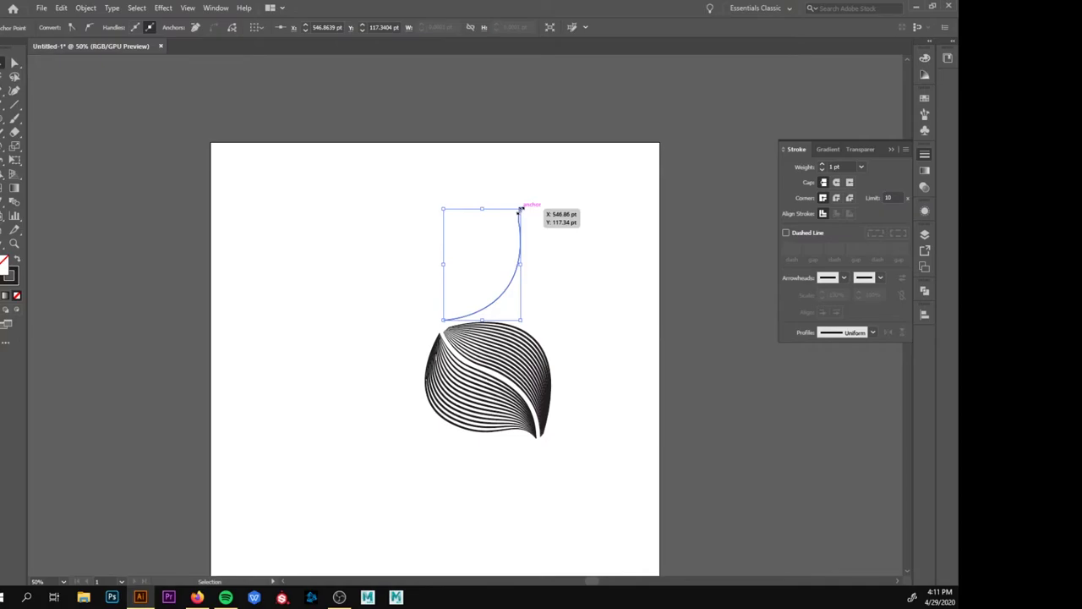
# - Draw the second leaf's opposite edge with the Pen tool from its lower tip to its upper tip, left of the first curve
pyautogui.press('p')
pyautogui.click(439, 317)
pyautogui.moveTo(500, 245)
pyautogui.mouseDown()
pyautogui.moveTo(518, 232)
pyautogui.moveTo(524, 202)
pyautogui.mouseUp()
pyautogui.hotkey('ctrl', 'z')
pyautogui.press('v')
# - Select both edges of the upper leaf and apply a 3 pt stroke with the elliptical width profile
pyautogui.moveTo(548, 265); pyautogui.dragTo(471, 240)
pyautogui.click(822, 164)
pyautogui.click(822, 164)
pyautogui.click(873, 333)
pyautogui.click(839, 369)
# - Blend the left and right edges of the upper leaf half to fill it with lines
pyautogui.press('w')
pyautogui.click(482, 248)
pyautogui.click(508, 291)
pyautogui.press('v')
pyautogui.click(588, 252)
# - Move the middle anchor of the upper leaf's left edge outward to the left to widen its curve
pyautogui.click(514, 221)
pyautogui.press('a')
pyautogui.click(517, 215)
pyautogui.moveTo(488, 244); pyautogui.dragTo(475, 246)
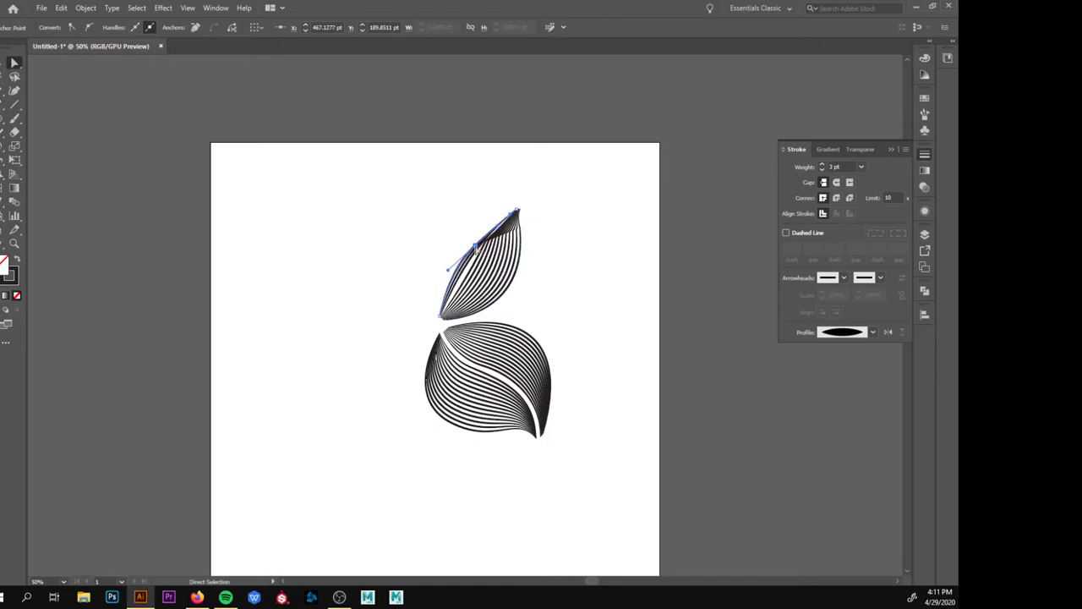
pyautogui.press('p')
pyautogui.press('v')
pyautogui.click(565, 207)
# - Draw an inner curve along the upper leaf's left edge from its lower tip to its upper tip, leaving a small gap
pyautogui.press('z')
pyautogui.click(510, 267)
pyautogui.click(510, 266)
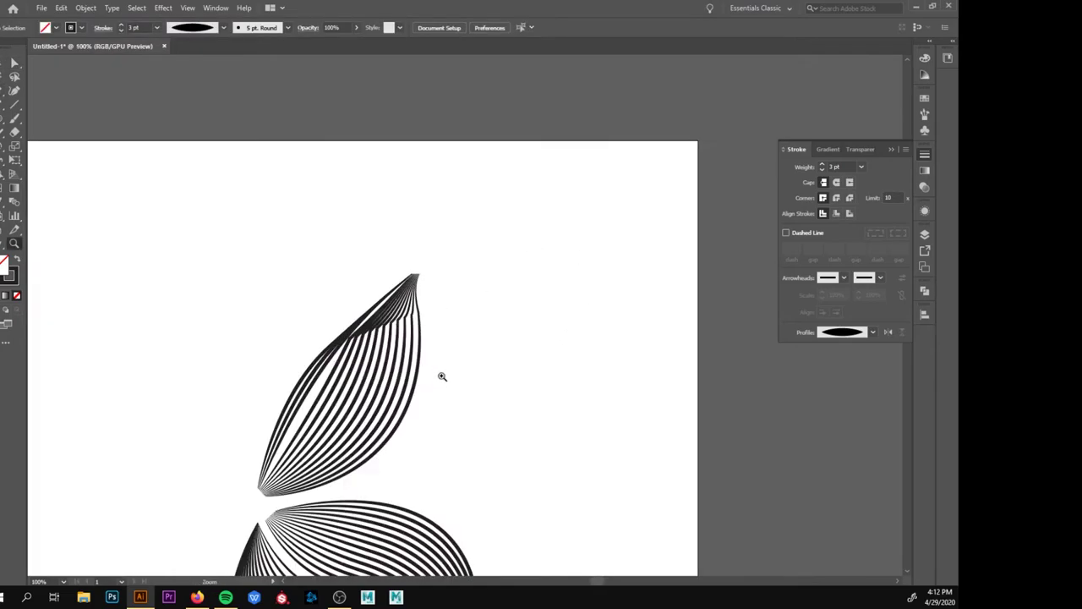
pyautogui.keyDown('alt'); pyautogui.click(415, 399); pyautogui.keyUp('alt')
pyautogui.keyDown('alt'); pyautogui.click(432, 391); pyautogui.keyUp('alt')
pyautogui.press('p')
pyautogui.click(405, 315)
pyautogui.moveTo(450, 234); pyautogui.dragTo(598, 187)
pyautogui.click(484, 210)
pyautogui.press('v')
# - Draw the upper leaf's outer left curve from the lower tip to the upper tip, bulging out to the left
pyautogui.press('p')
pyautogui.click(401, 314)
pyautogui.hotkey('ctrl', 'z')
pyautogui.moveTo(480, 211); pyautogui.dragTo(605, 209)
pyautogui.press('v')
# - Set the upper leaf's two new left curves to a 3 pt stroke with the elliptical width profile
pyautogui.keyDown('shift'); pyautogui.click(416, 279); pyautogui.keyUp('shift')
pyautogui.click(822, 164)
pyautogui.click(822, 164)
pyautogui.click(873, 332)
pyautogui.click(885, 359)
# - Blend the upper leaf's two left curves and set the blend to 10 steps
pyautogui.press('w')
pyautogui.click(399, 246)
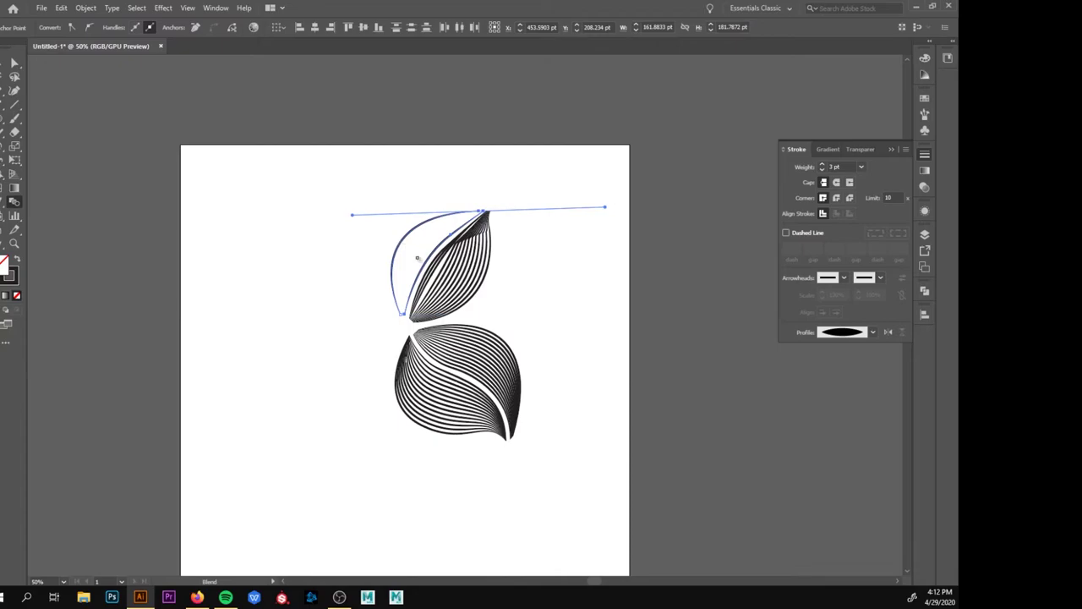
pyautogui.click(424, 259)
pyautogui.press('v')
pyautogui.doubleClick(15, 202)
pyautogui.write('10')
pyautogui.press('Return')
pyautogui.doubleClick(14, 203)
pyautogui.press('Return')
pyautogui.press('v')
# - Set the blend of the upper leaf's right half to 10 steps as well
pyautogui.click(491, 277)
pyautogui.click(485, 276)
pyautogui.doubleClick(15, 203)
pyautogui.write('10')
pyautogui.press('Return')
# - Nudge the end anchors of the upper leaf's blended edges together at the tips to sharpen the points
pyautogui.press('a')
pyautogui.moveTo(409, 318); pyautogui.dragTo(413, 322)
pyautogui.moveTo(487, 212); pyautogui.dragTo(491, 211)
pyautogui.moveTo(402, 314); pyautogui.dragTo(405, 314)
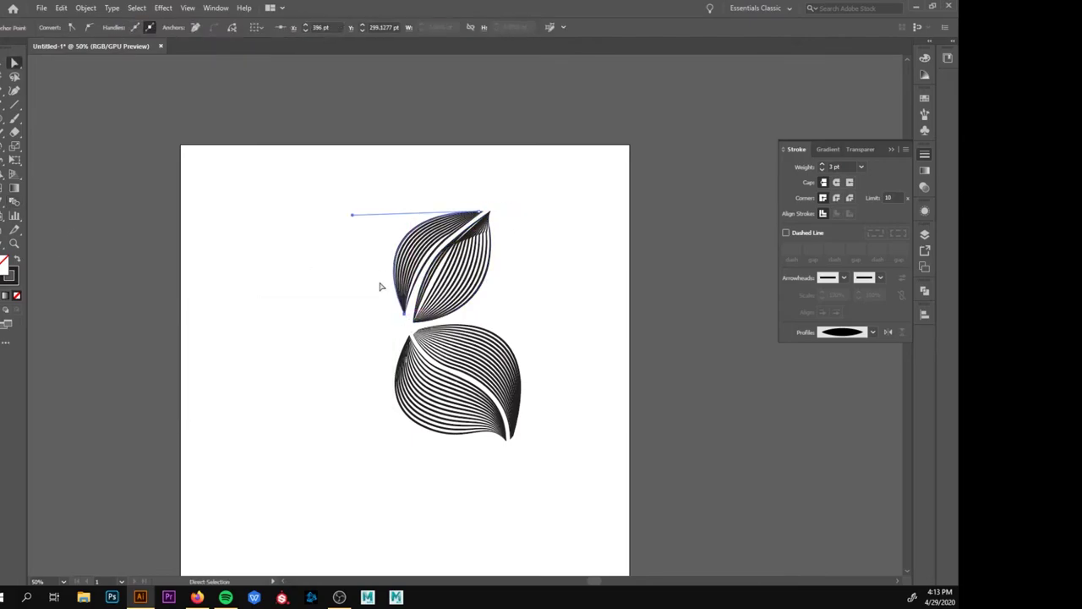
pyautogui.press('v')
pyautogui.click(382, 288)
pyautogui.click(414, 263)
pyautogui.click(493, 353)
pyautogui.click(420, 237)
pyautogui.click(549, 253)
# - Draw the wavy lower edge of a third leaf with the Pen tool, from near the leaves' junction to a tip at the lower left
pyautogui.press('p')
pyautogui.scroll(-1, 342, 439)
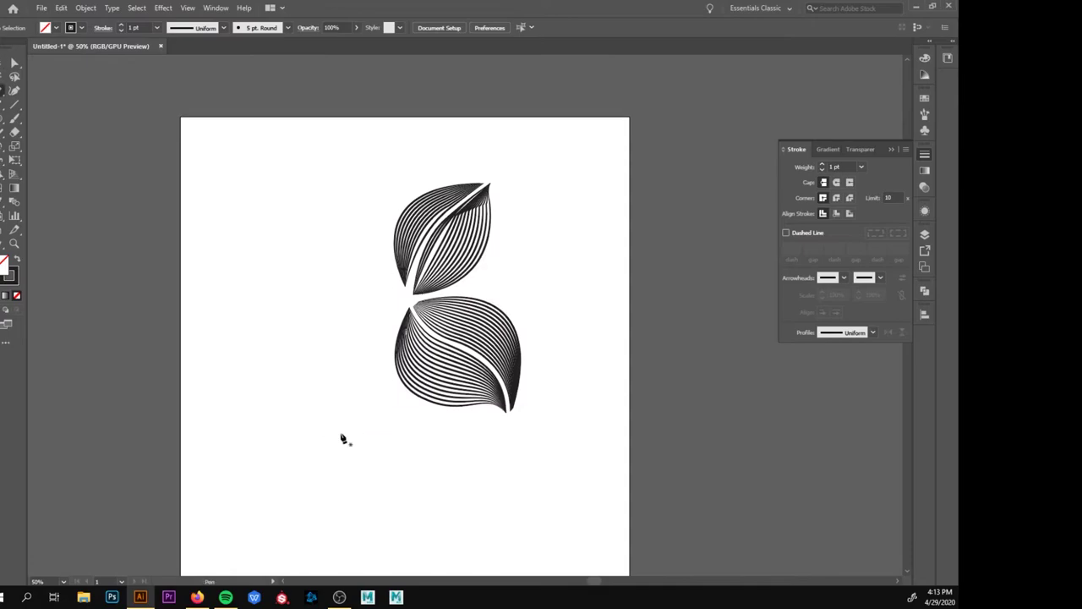
pyautogui.click(395, 316)
pyautogui.moveTo(382, 352); pyautogui.dragTo(382, 385)
pyautogui.hotkey('ctrl', 'z')
pyautogui.moveTo(302, 376); pyautogui.dragTo(294, 383)
pyautogui.click(282, 384)
# - Draw a straight path between the third leaf's inner end and its outer tip, above the wavy edge
pyautogui.click(396, 316)
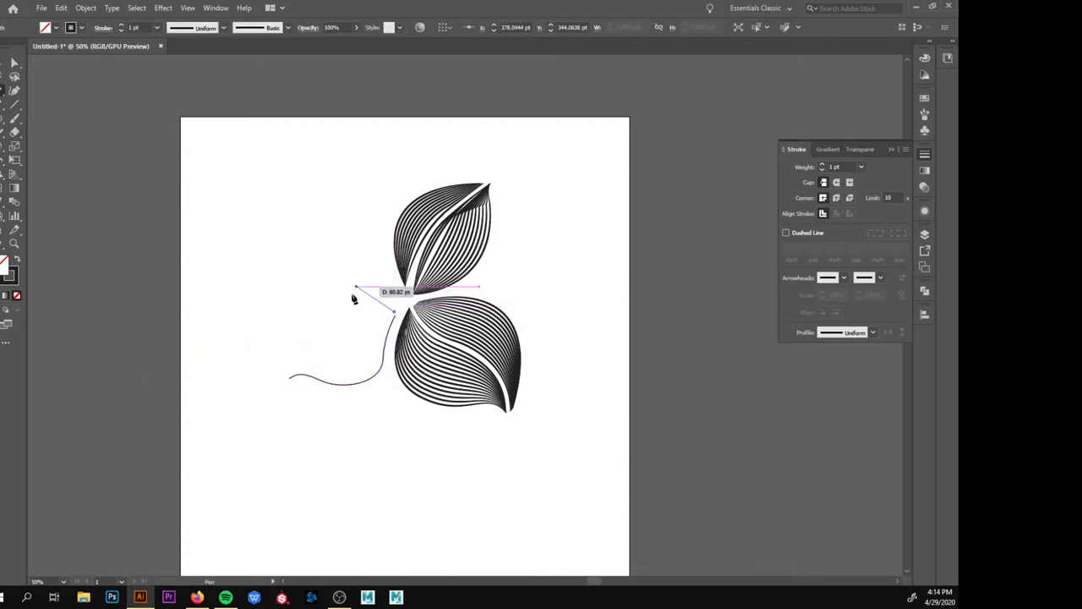
pyautogui.click(290, 377)
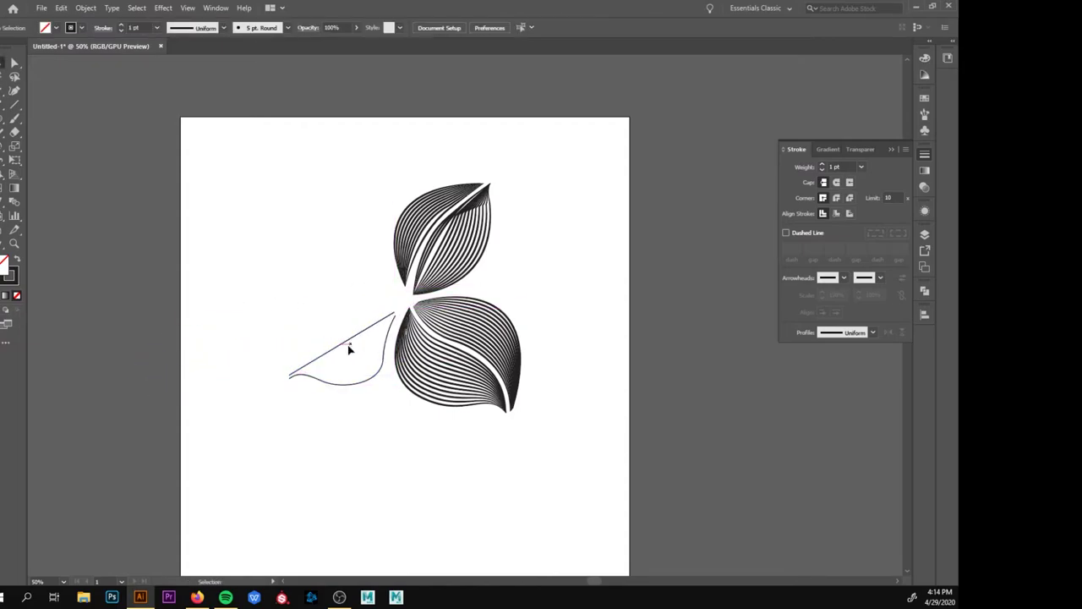
pyautogui.press('v')
# - Try to blend the third leaf's straight and wavy paths, bring their end anchors together, and apply the elliptical width profile
pyautogui.doubleClick(13, 201)
pyautogui.click(289, 392)
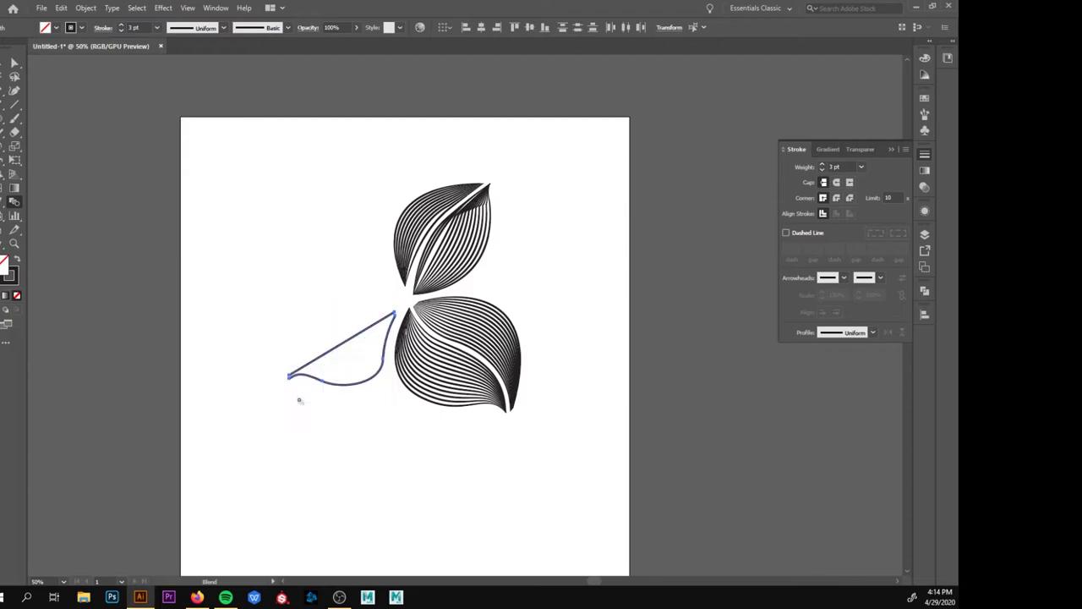
pyautogui.click(342, 344)
pyautogui.press('a')
pyautogui.moveTo(289, 376); pyautogui.dragTo(289, 379)
pyautogui.moveTo(394, 313); pyautogui.dragTo(395, 316)
pyautogui.click(873, 332)
pyautogui.click(837, 365)
pyautogui.press('v')
pyautogui.click(448, 378)
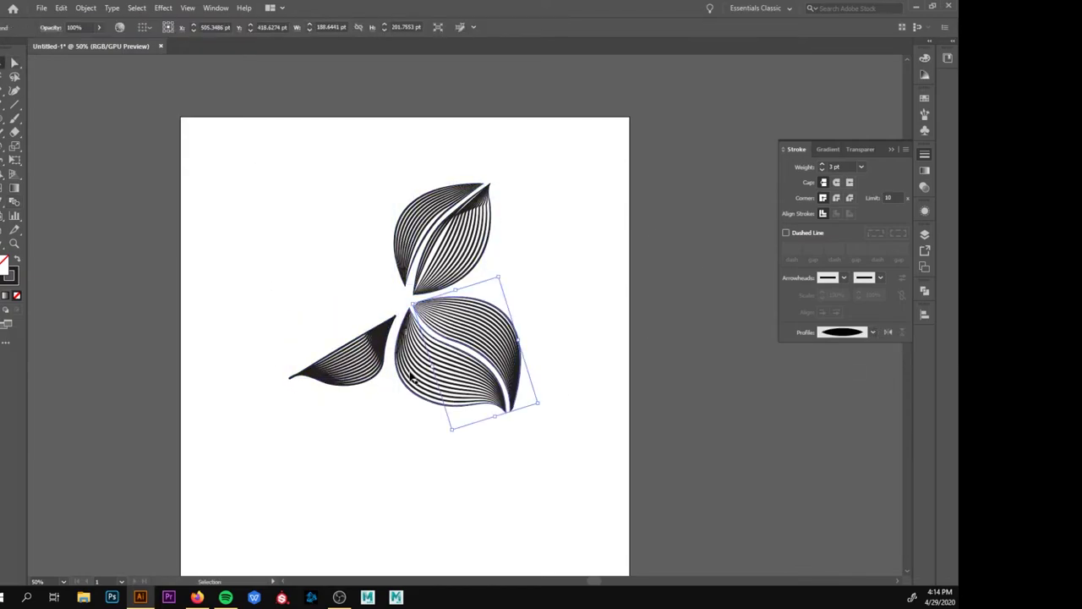
# - Undo the third leaf's width profile, anchor moves and blend, back to the two separate 3 pt paths
pyautogui.hotkey('ctrl', 'z')
pyautogui.hotkey('ctrl', 'z')
pyautogui.hotkey('ctrl', 'z')
pyautogui.hotkey('ctrl', 'z')
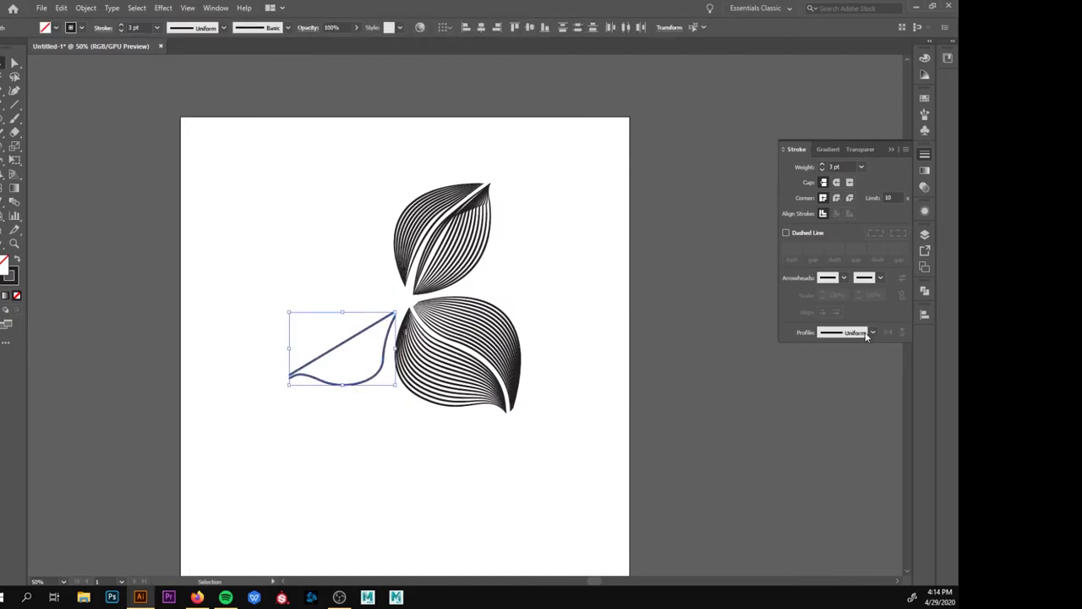
# - Apply the elliptical width profile to the third leaf's straight and wavy paths before blending
pyautogui.click(873, 333)
pyautogui.click(838, 370)
pyautogui.click(248, 363)
# - Blend the third leaf's tapered straight path with its wavy lower edge
pyautogui.press('w')
pyautogui.click(342, 344)
pyautogui.click(360, 384)
pyautogui.press('v')
pyautogui.click(339, 267)
# - Stretch the third leaf's blended half outward to the lower left and adjust its inner end near the leaves' junction
pyautogui.moveTo(289, 375); pyautogui.dragTo(273, 386)
pyautogui.moveTo(394, 313); pyautogui.dragTo(395, 316)
pyautogui.click(291, 327)
# - Draw a straight path just above the third leaf's blended half, from its inner end to its outer tip
pyautogui.press('p')
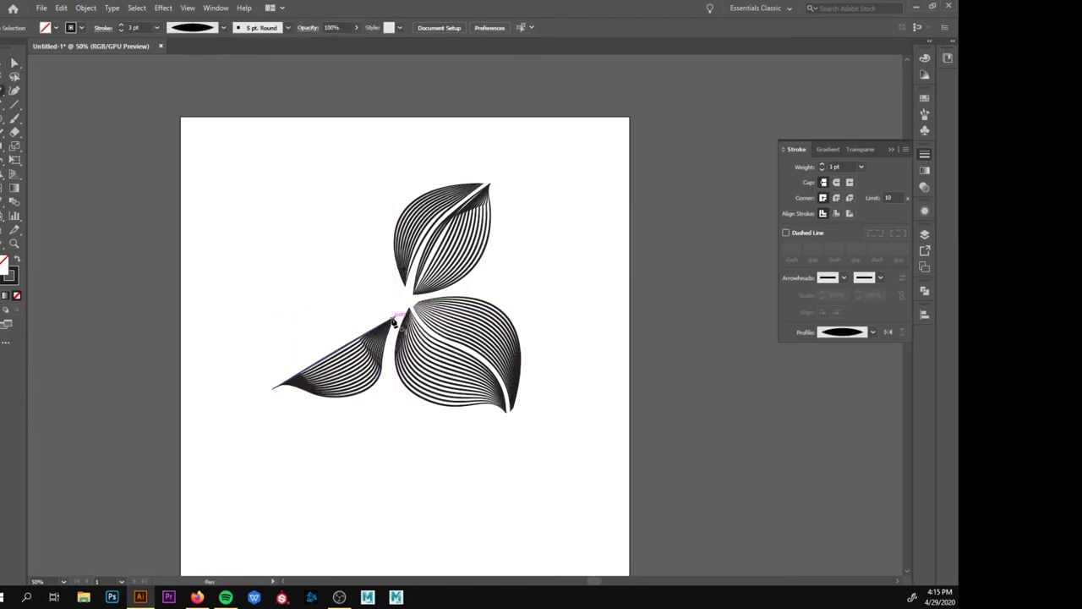
pyautogui.click(395, 312)
pyautogui.click(271, 389)
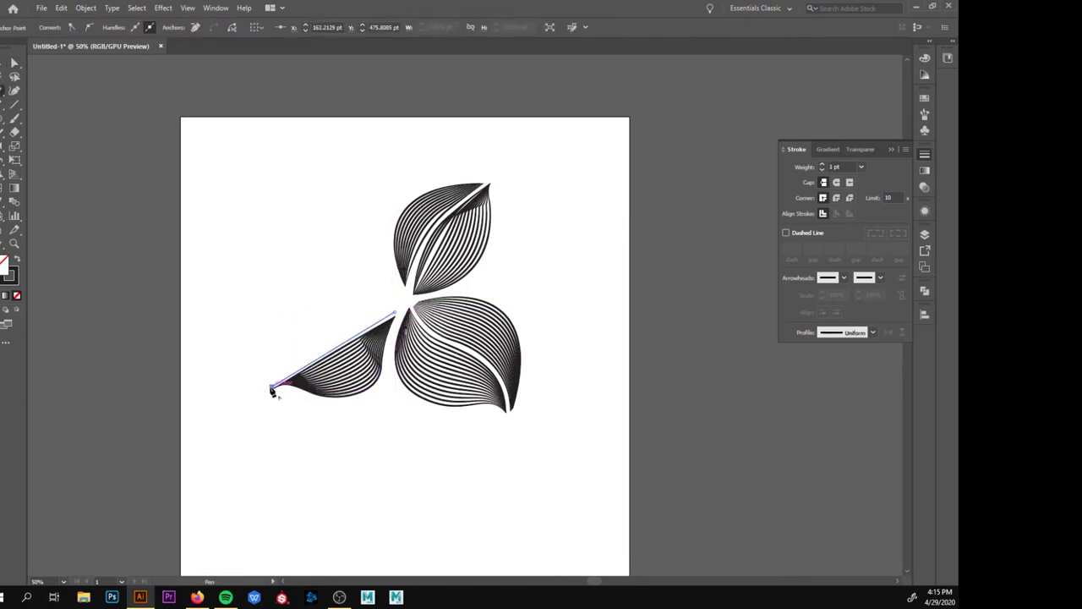
# - Draw a wavy upper edge curve for the third leaf, from its inner end to its outer tip
pyautogui.click(392, 295)
pyautogui.moveTo(363, 300); pyautogui.dragTo(337, 295)
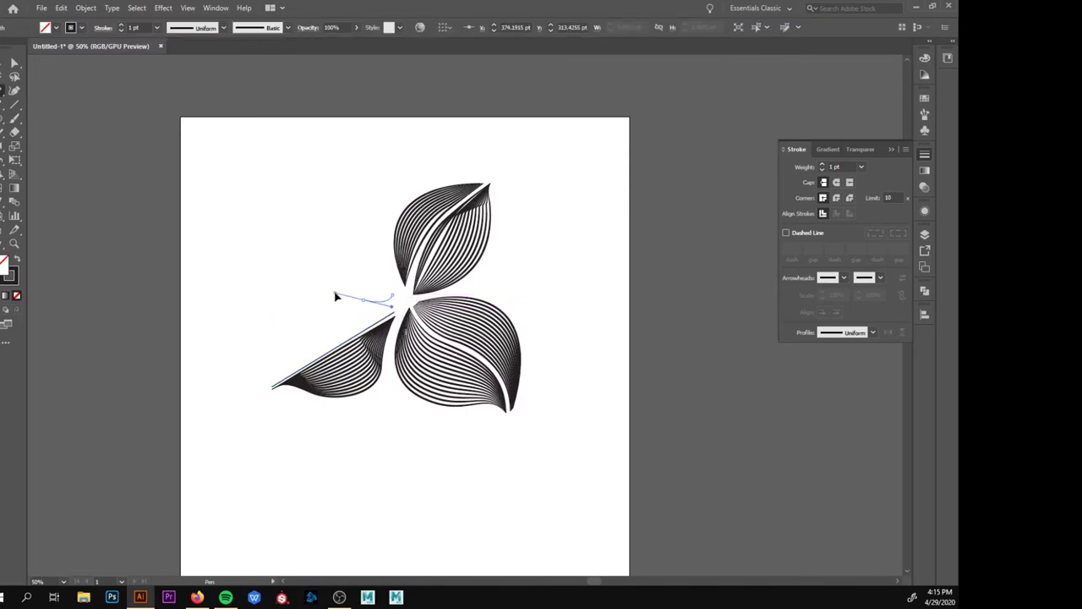
pyautogui.moveTo(279, 363); pyautogui.dragTo(260, 430)
pyautogui.click(278, 363)
pyautogui.moveTo(272, 386); pyautogui.dragTo(266, 400)
pyautogui.hotkey('ctrl', 'z')
pyautogui.click(277, 374)
pyautogui.click(272, 385)
pyautogui.moveTo(266, 390)
pyautogui.mouseDown()
pyautogui.moveTo(314, 309)
pyautogui.moveTo(252, 393)
pyautogui.mouseUp()
pyautogui.press('v')
# - Give the third leaf's upper edge and straight path a 3 pt stroke with the elliptical width profile and blend them
pyautogui.keyDown('shift'); pyautogui.click(380, 321); pyautogui.keyUp('shift')
pyautogui.click(822, 165)
pyautogui.click(822, 165)
pyautogui.click(872, 332)
pyautogui.click(846, 364)
pyautogui.press('w')
pyautogui.click(364, 333)
pyautogui.click(342, 297)
# - Adjust the inner and outer end points of the third leaf's upper blended half
pyautogui.press('a')
pyautogui.moveTo(393, 295); pyautogui.dragTo(395, 312)
pyautogui.moveTo(272, 384); pyautogui.dragTo(273, 387)
pyautogui.press('v')
pyautogui.click(505, 460)
# - Draw two wavy curves for the fourth leaf's upper half, from the leaves' junction to an outer tip at the upper left
pyautogui.scroll(5, 505, 460)
pyautogui.scroll(-1, 398, 381)
pyautogui.click(406, 342)
pyautogui.press('a')
pyautogui.moveTo(406, 341)
pyautogui.mouseDown()
pyautogui.moveTo(363, 234)
pyautogui.moveTo(363, 244)
pyautogui.moveTo(313, 247)
pyautogui.moveTo(317, 268)
pyautogui.moveTo(359, 230)
pyautogui.mouseUp()
pyautogui.click(346, 338)
pyautogui.click(305, 232)
pyautogui.press('v')
pyautogui.click(315, 281)
pyautogui.click(380, 333)
pyautogui.click(306, 231)
pyautogui.press('v')
pyautogui.click(285, 291)
# - Apply a 3 pt stroke and the elliptical width profile to the fourth leaf's two curves and blend them
pyautogui.click(823, 165)
pyautogui.click(823, 165)
pyautogui.click(874, 333)
pyautogui.click(838, 367)
pyautogui.click(15, 202)
pyautogui.click(356, 296)
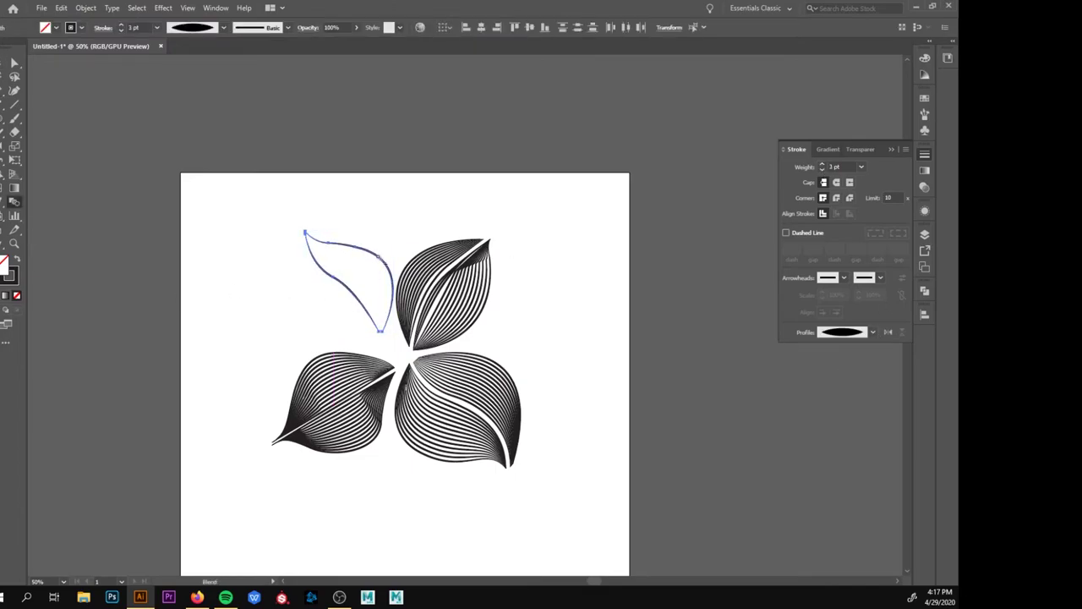
pyautogui.click(380, 258)
pyautogui.press('v')
pyautogui.click(294, 301)
# - Adjust the ends of the fourth leaf's blended half and add a wavy inner path just beneath it
pyautogui.press('a')
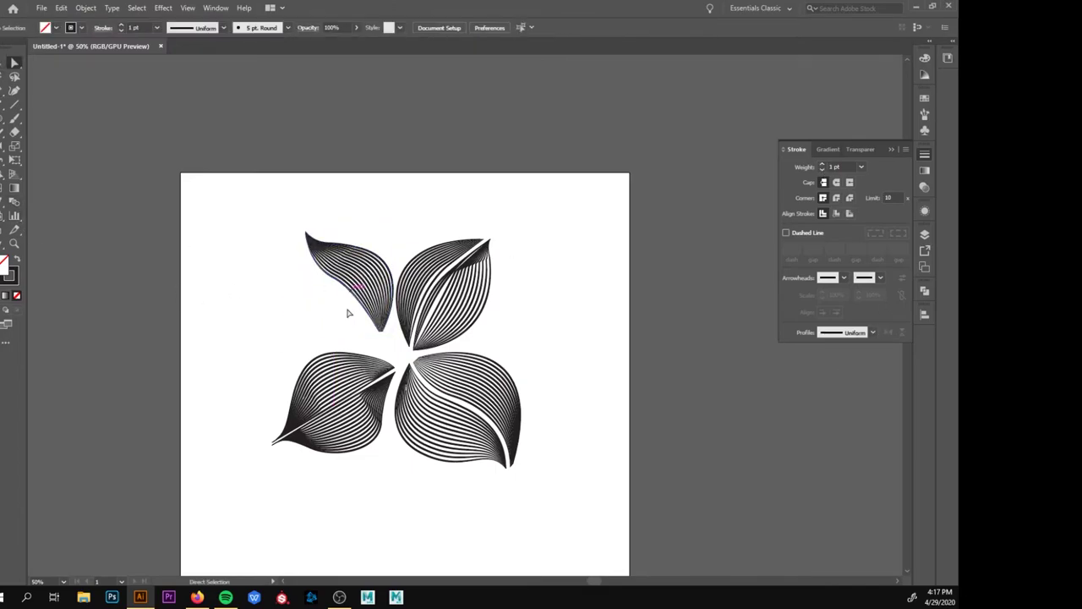
pyautogui.press('a')
pyautogui.moveTo(380, 331); pyautogui.dragTo(383, 330)
pyautogui.click(340, 316)
pyautogui.moveTo(307, 233); pyautogui.dragTo(301, 198)
# - Draw a rounded lower edge curve for the fourth leaf, from its inner end to its outer tip
pyautogui.press('p')
pyautogui.click(379, 336)
pyautogui.moveTo(323, 333); pyautogui.dragTo(288, 309)
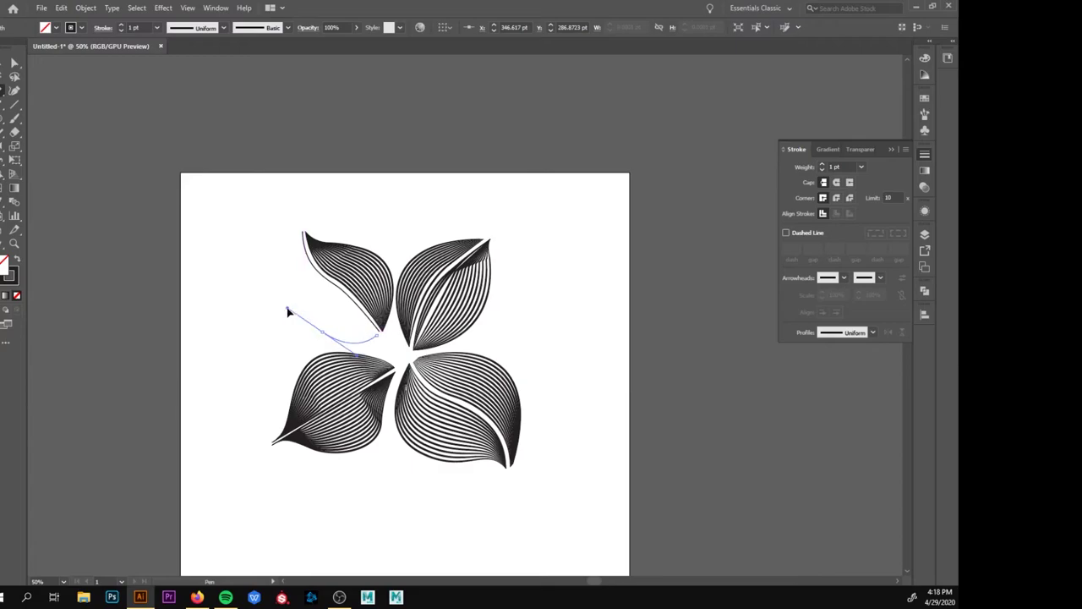
pyautogui.click(300, 233)
pyautogui.press('v')
# - Apply the 3 pt stroke and elliptical width profile to the fourth leaf's lower edge and inner path
pyautogui.press('i')
pyautogui.click(364, 249)
pyautogui.click(874, 332)
pyautogui.click(846, 364)
# - Blend the fourth leaf's inner path with its lower edge using 10 specified steps
pyautogui.click(15, 202)
pyautogui.click(309, 312)
pyautogui.click(336, 287)
pyautogui.press('Return')
pyautogui.moveTo(352, 342); pyautogui.dragTo(196, 350)
pyautogui.write('10')
pyautogui.click(213, 395)
pyautogui.moveTo(311, 314); pyautogui.dragTo(179, 338)
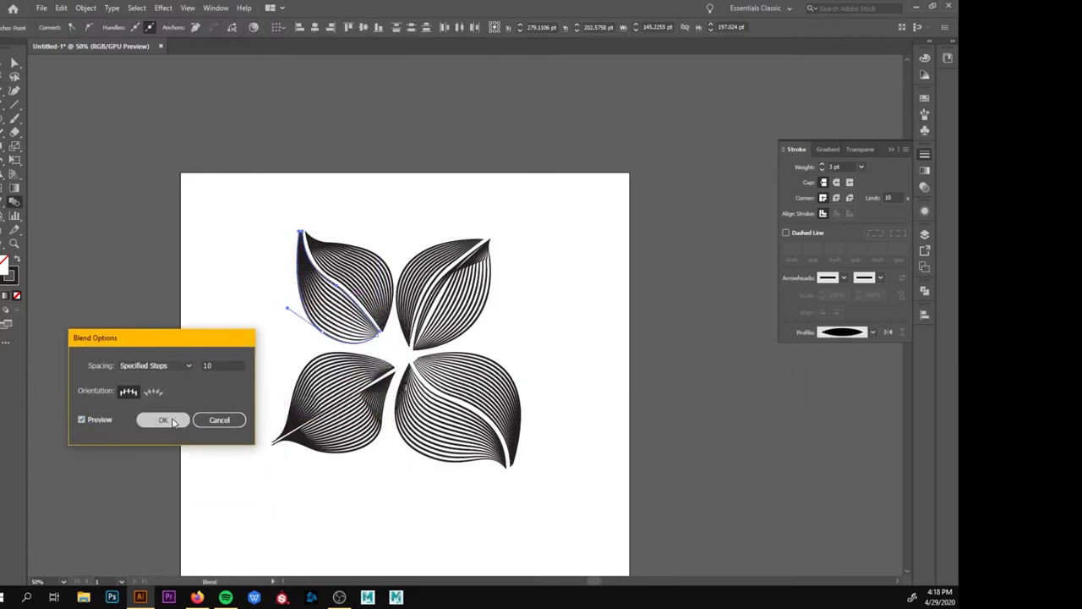
pyautogui.click(172, 420)
# - Set the blend of the fourth leaf's upper half to 10 specified steps
pyautogui.press('v')
pyautogui.click(360, 265)
pyautogui.doubleClick(14, 202)
pyautogui.moveTo(220, 366); pyautogui.dragTo(200, 366)
pyautogui.write('10')
pyautogui.click(181, 420)
# - Set the blend of the upper-right leaf to 10 specified steps
pyautogui.press('v')
pyautogui.click(340, 489)
pyautogui.click(422, 245)
pyautogui.doubleClick(14, 202)
pyautogui.write('10')
pyautogui.click(164, 420)
# - Set the blend of the third leaf's lower half to 10 specified steps
pyautogui.press('v')
pyautogui.click(343, 432)
pyautogui.doubleClick(14, 202)
pyautogui.write('10')
pyautogui.click(164, 420)
pyautogui.press('v')
pyautogui.click(386, 487)
# - Scale down both halves of the lower-right leaf and rotate it slightly toward the leaves' junction
pyautogui.click(450, 416)
pyautogui.keyDown('shift'); pyautogui.click(482, 408); pyautogui.keyUp('shift')
pyautogui.moveTo(539, 465); pyautogui.dragTo(523, 450)
pyautogui.moveTo(491, 329); pyautogui.dragTo(479, 324)
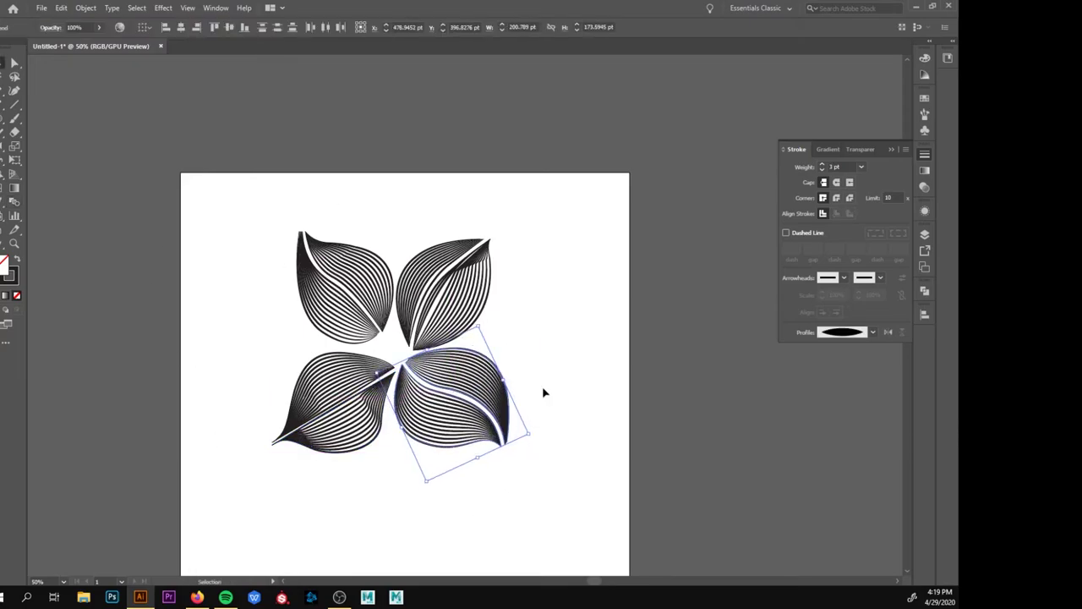
# - Enlarge the lower-left leaf slightly toward its outer tip
pyautogui.click(357, 419)
pyautogui.moveTo(271, 452); pyautogui.dragTo(266, 457)
pyautogui.moveTo(277, 436); pyautogui.dragTo(263, 456)
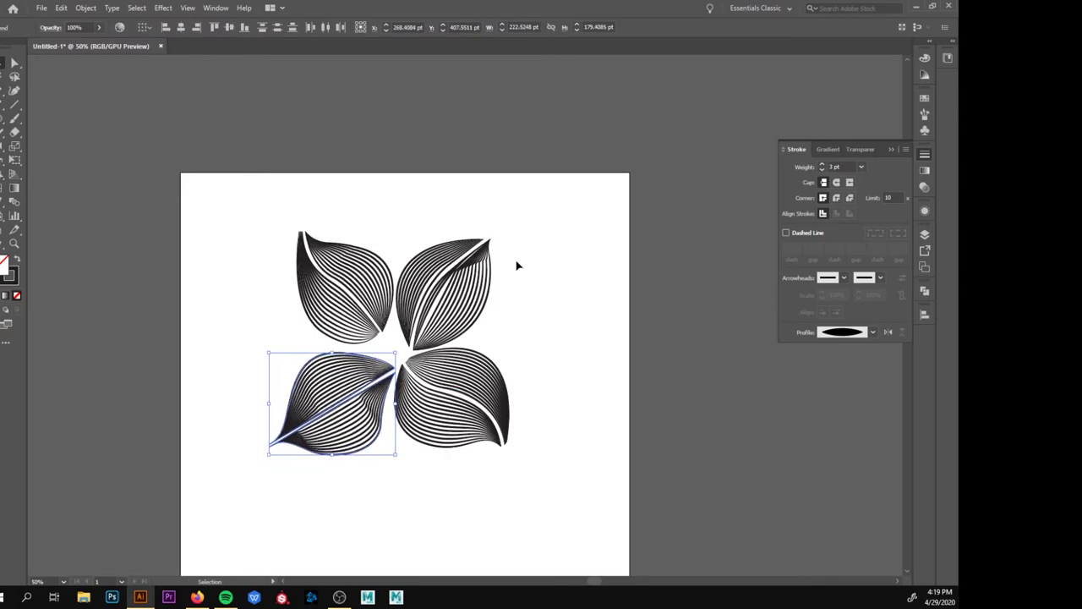
# - Rotate the upper-right leaf slightly clockwise and fit its size and position around the junction
pyautogui.click(444, 286)
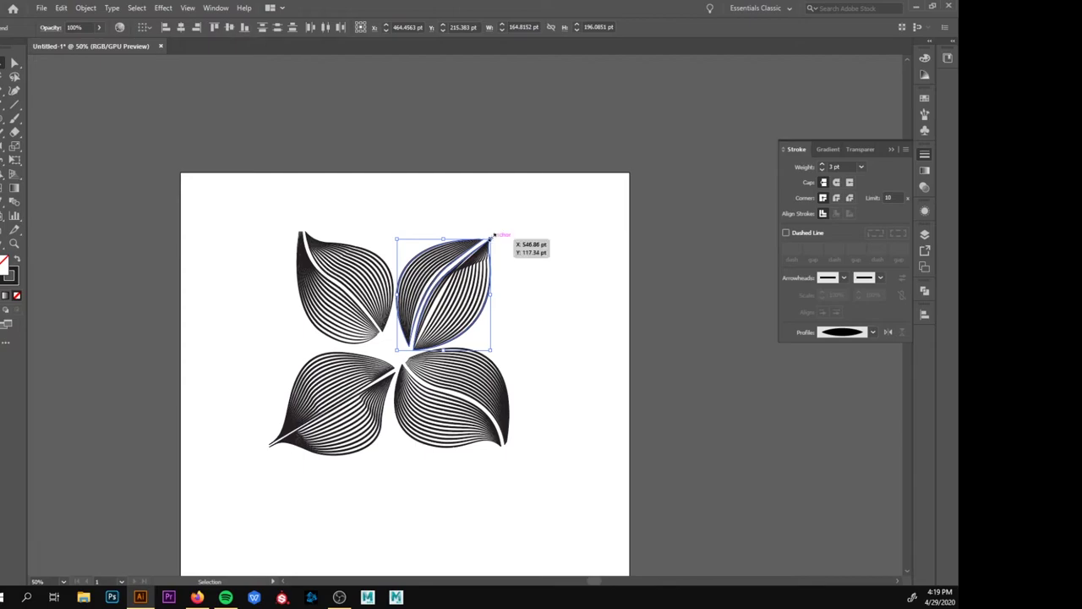
pyautogui.moveTo(493, 235); pyautogui.dragTo(498, 240)
pyautogui.moveTo(469, 308); pyautogui.dragTo(471, 309)
pyautogui.moveTo(497, 246); pyautogui.dragTo(501, 244)
# - Move the upper-left leaf slightly down and enlarge it outward to the upper left
pyautogui.moveTo(347, 208); pyautogui.dragTo(270, 276)
pyautogui.moveTo(356, 277); pyautogui.dragTo(356, 282)
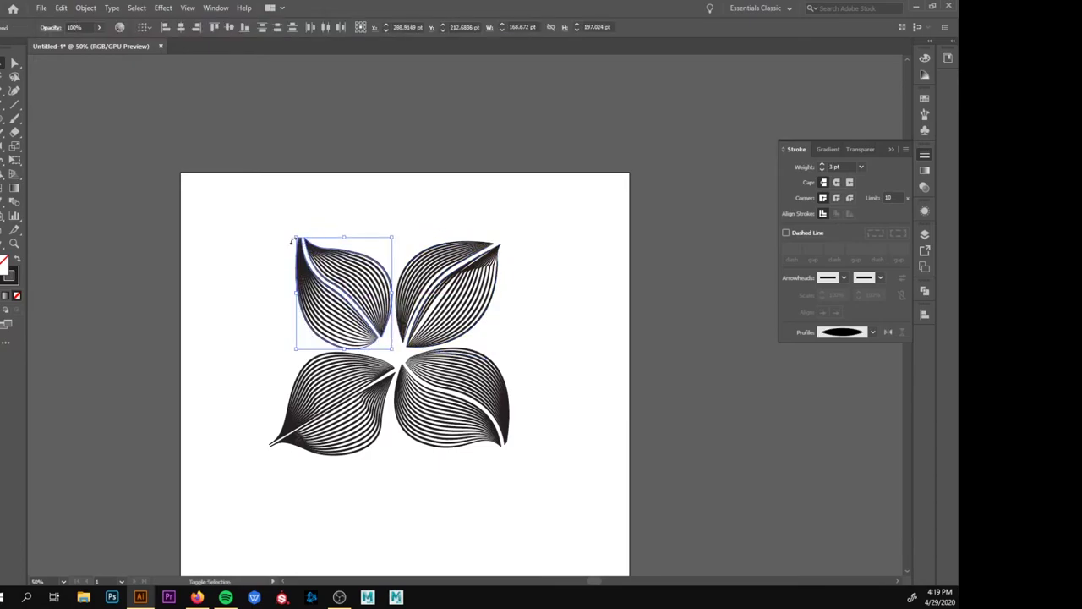
pyautogui.moveTo(295, 236); pyautogui.dragTo(278, 222)
# - Enlarge the whole lower-left leaf outward to the lower left to balance the other leaves
pyautogui.moveTo(358, 492); pyautogui.dragTo(261, 399)
pyautogui.moveTo(267, 457); pyautogui.dragTo(252, 467)
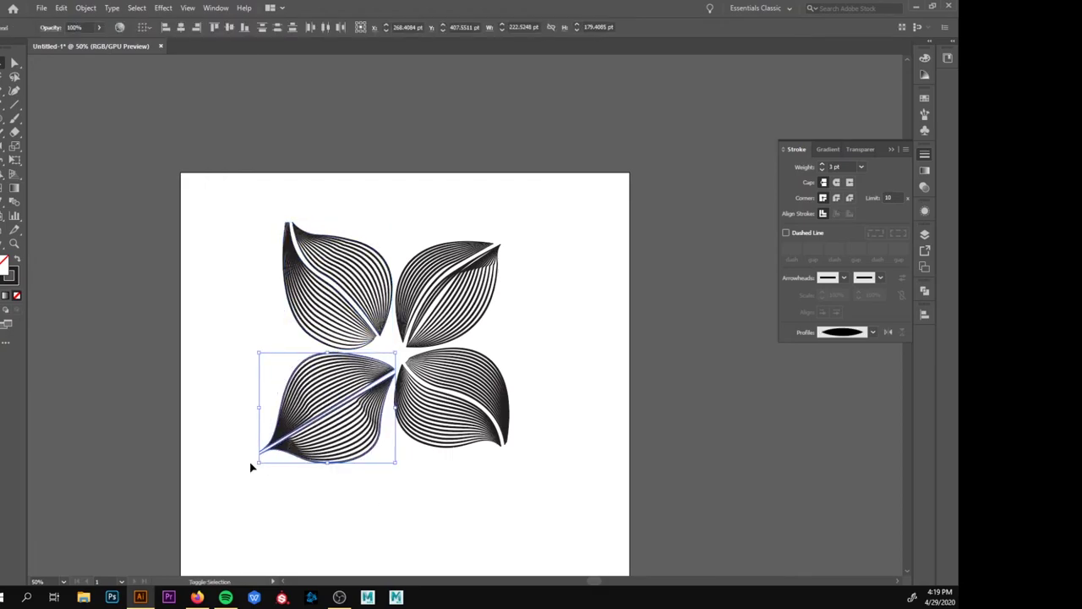
pyautogui.click(451, 522)
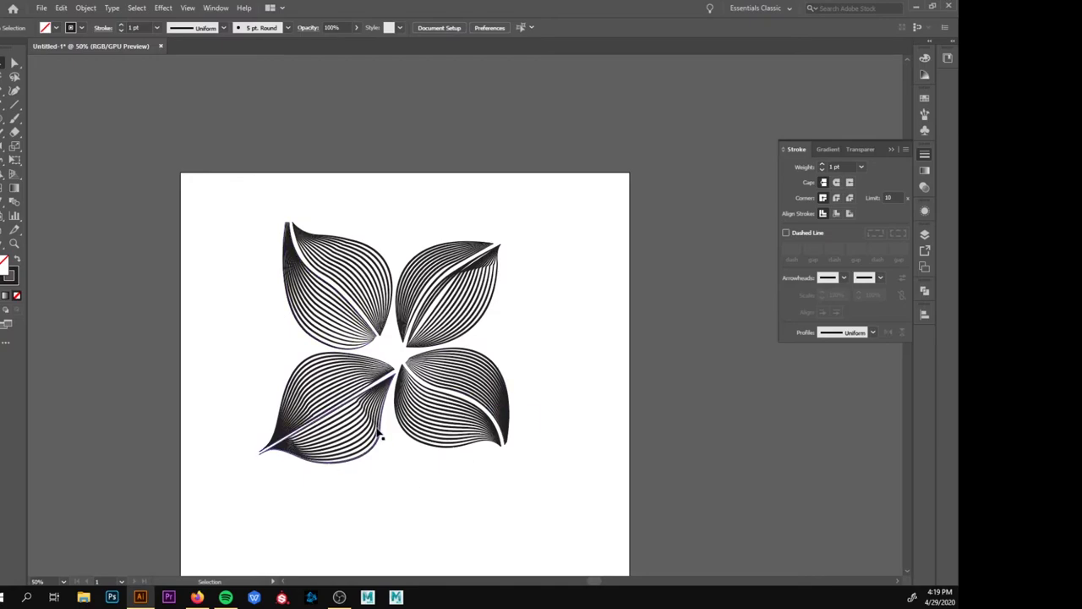
pyautogui.scroll(-1, 380, 439)
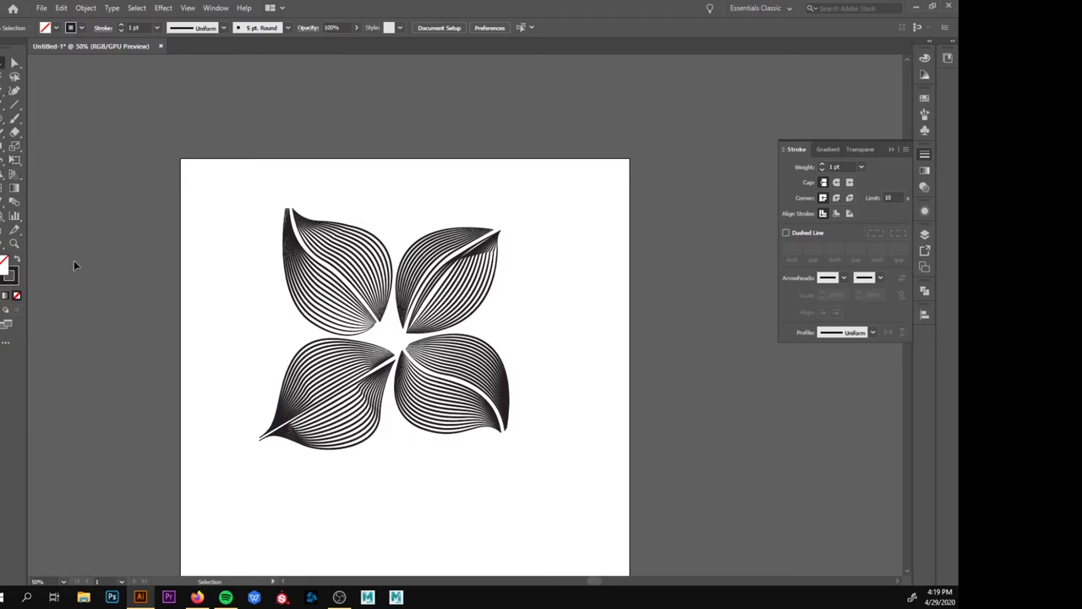
pyautogui.press('p')
pyautogui.hotkey('alt', 'Tab')
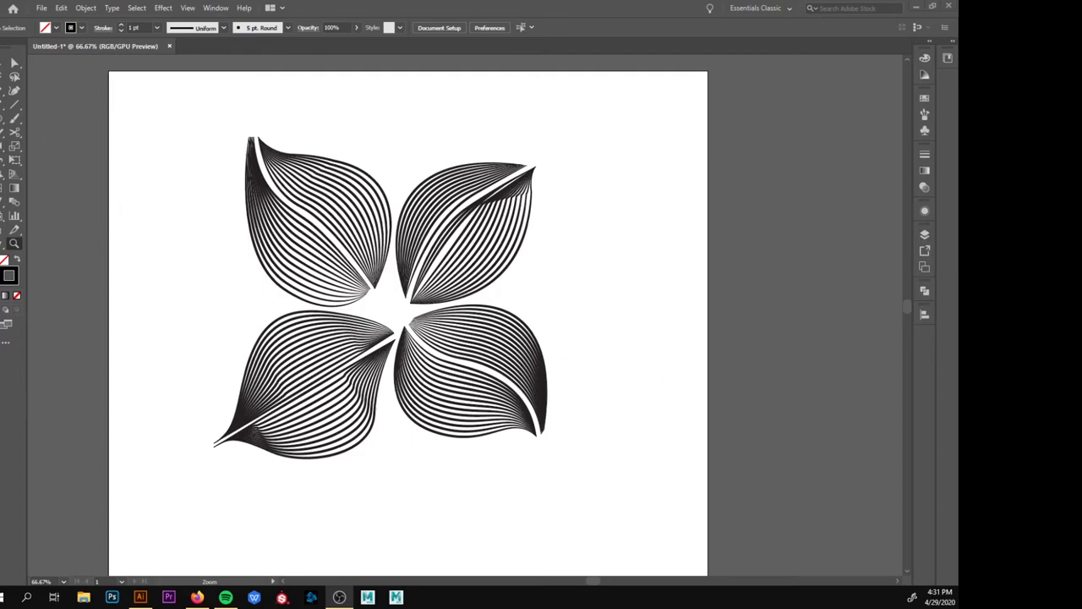
pyautogui.hotkey('alt', 'Tab')
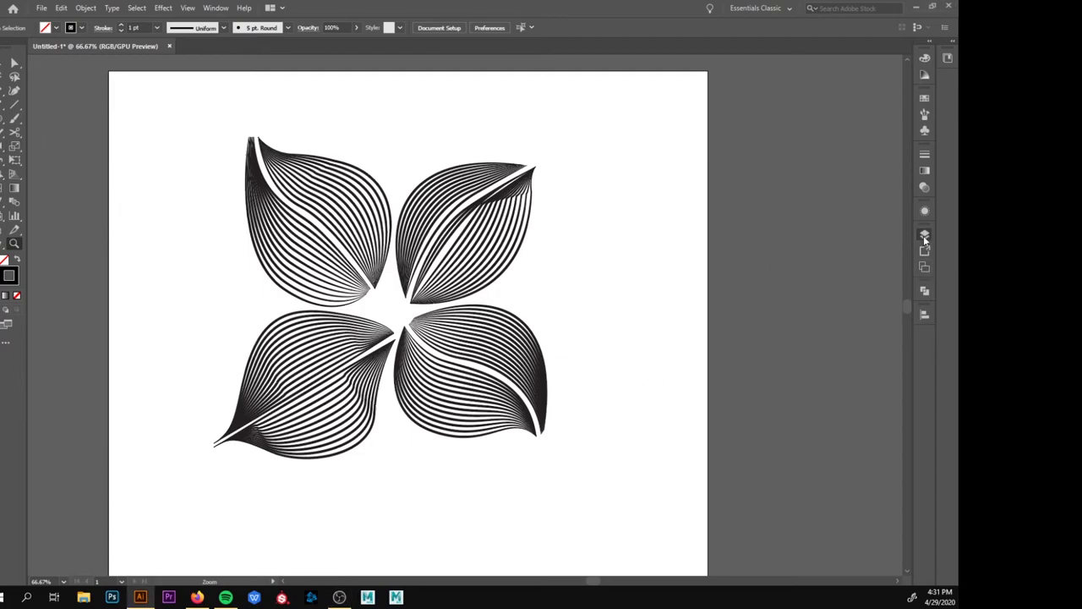
# - Show the front flower layer, hide the back flower layer, and make the front layer active
pyautogui.click(924, 237)
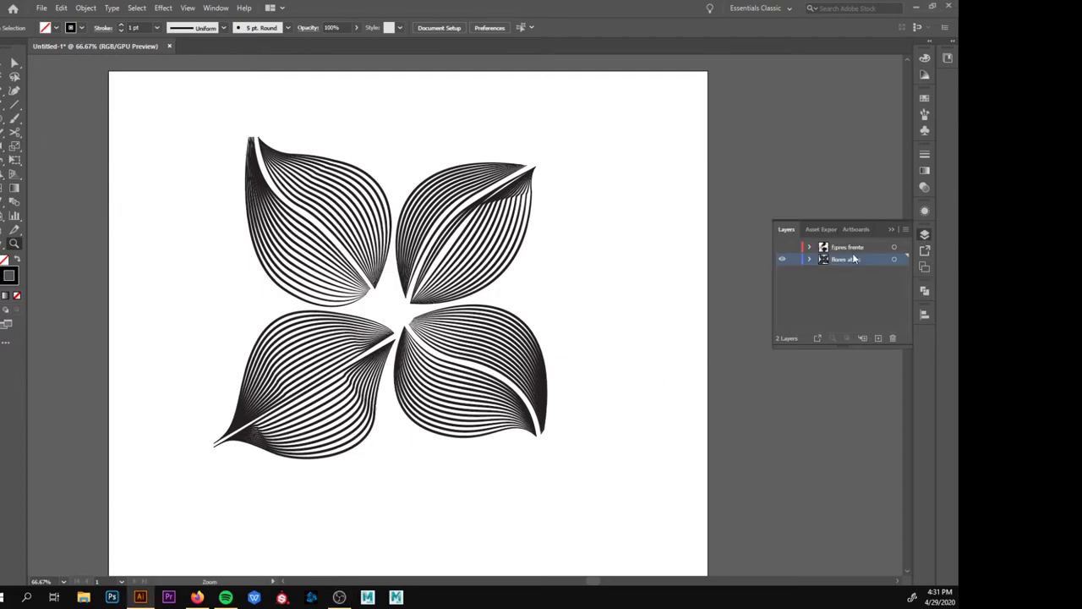
pyautogui.click(783, 247)
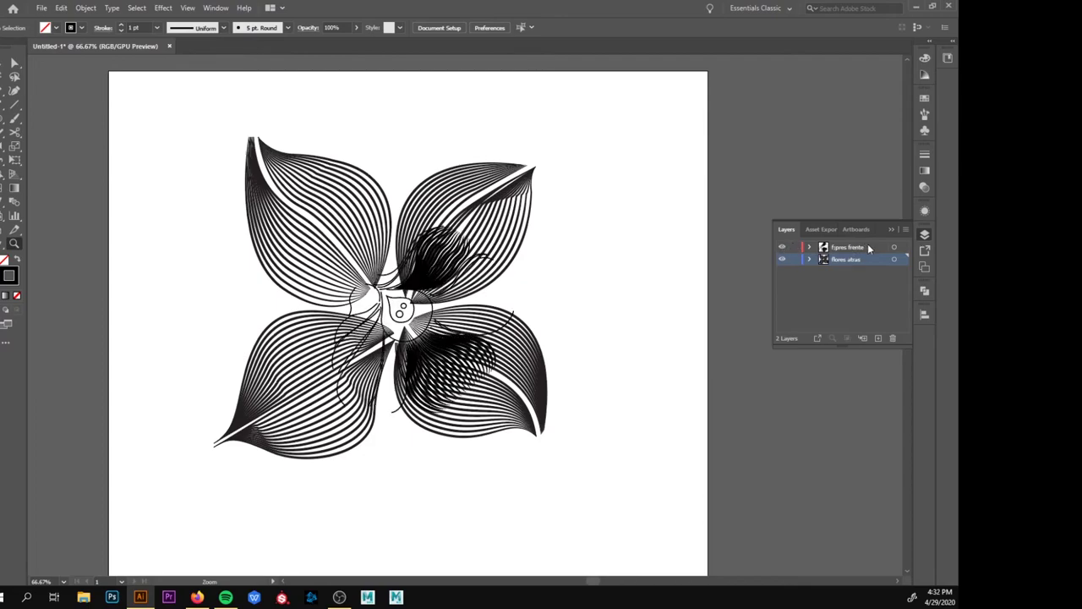
pyautogui.click(783, 259)
pyautogui.click(863, 248)
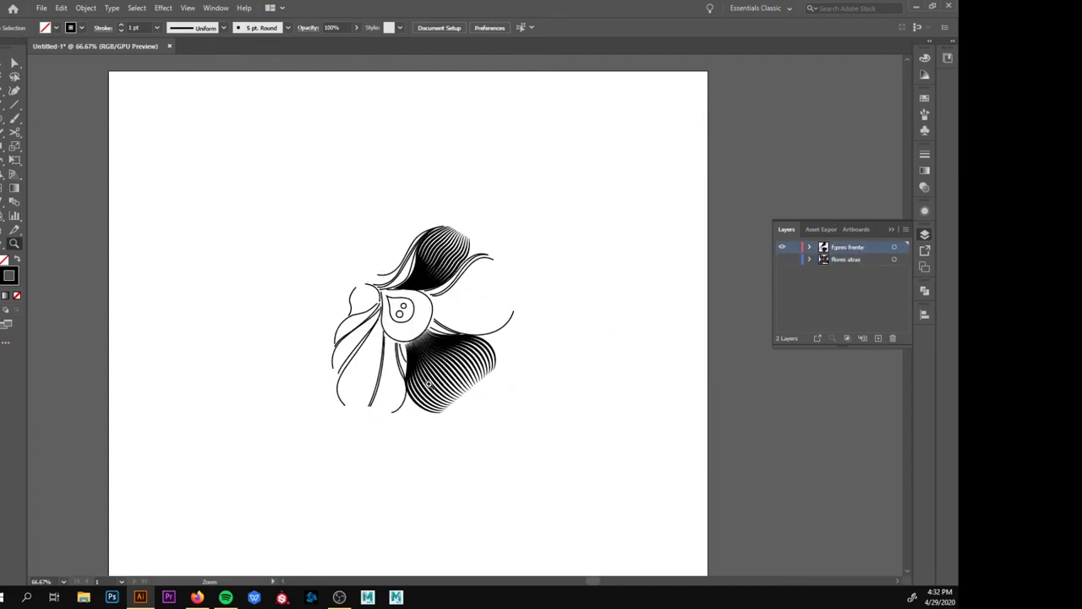
# - Apply the elliptical width profile to all unblended petal curves and centre shapes of the front flower
pyautogui.click(451, 381)
pyautogui.hscroll(2, 532, 312)
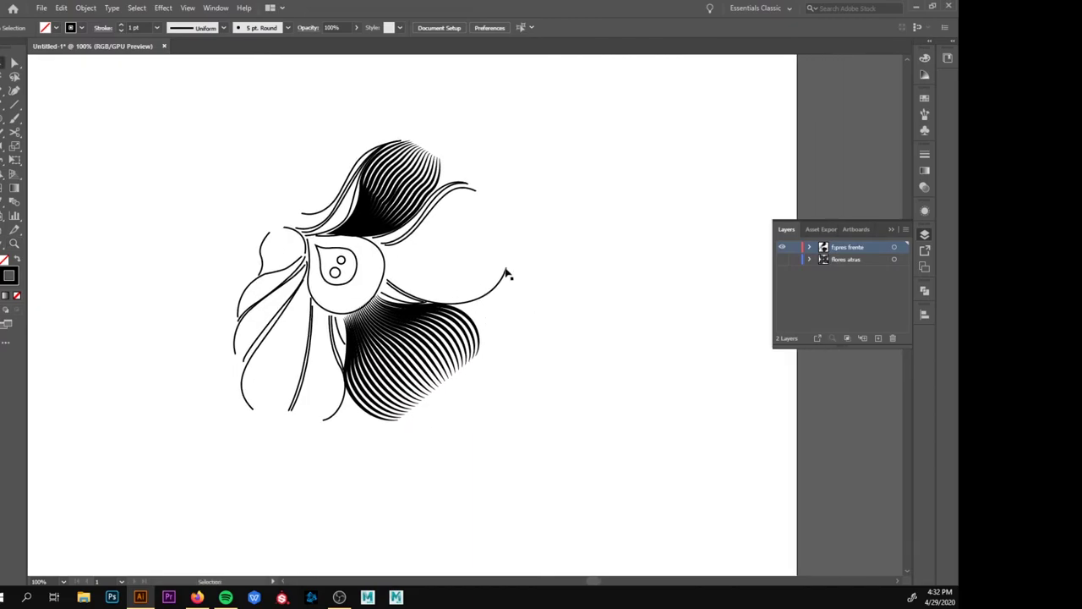
pyautogui.moveTo(458, 177); pyautogui.dragTo(461, 178)
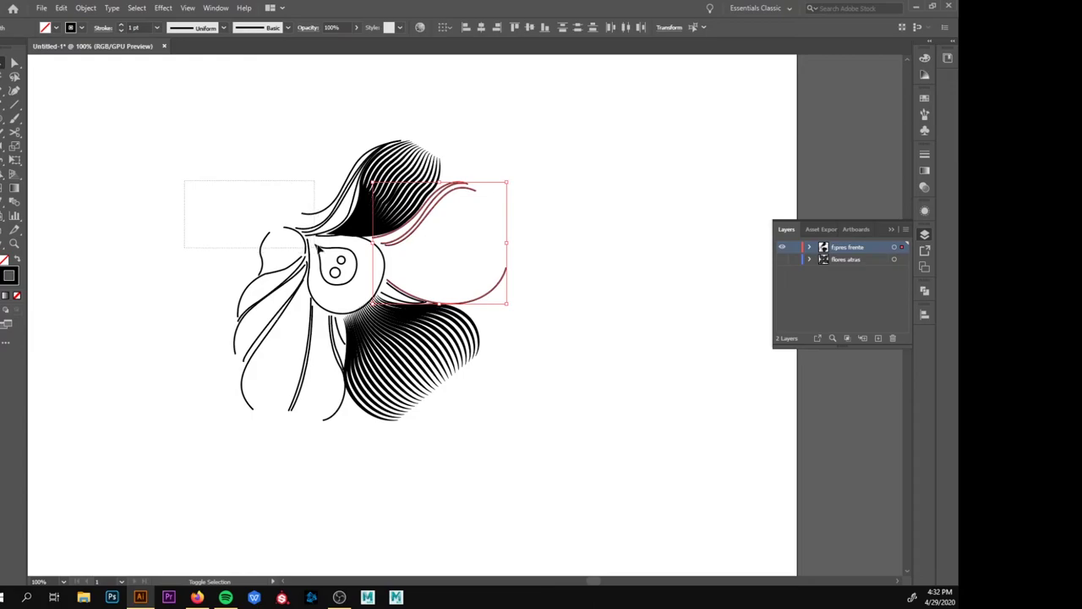
pyautogui.moveTo(321, 250); pyautogui.dragTo(320, 251)
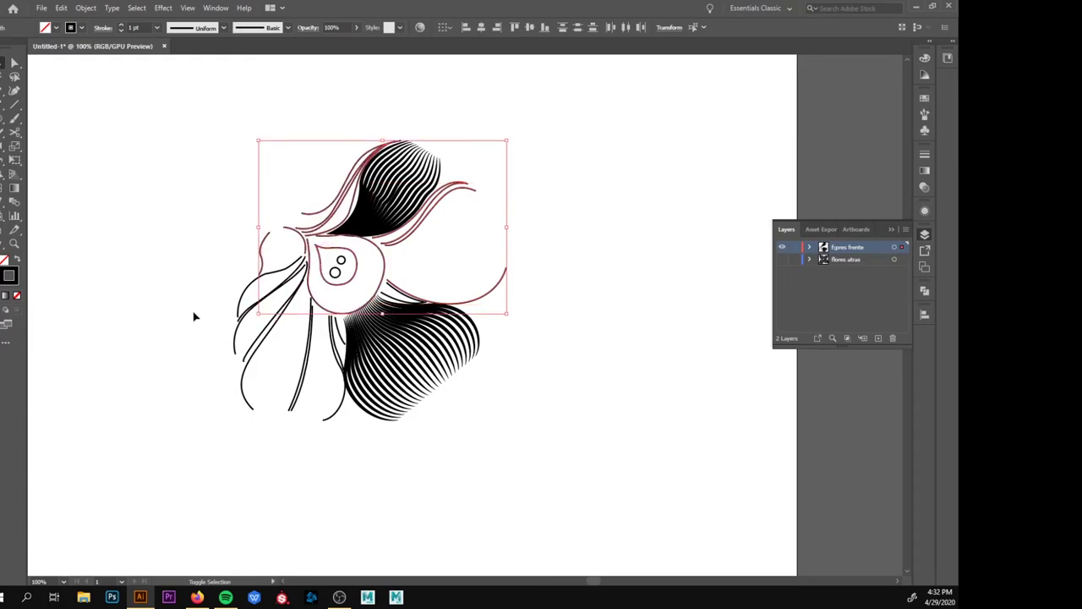
pyautogui.moveTo(249, 370); pyautogui.dragTo(280, 401)
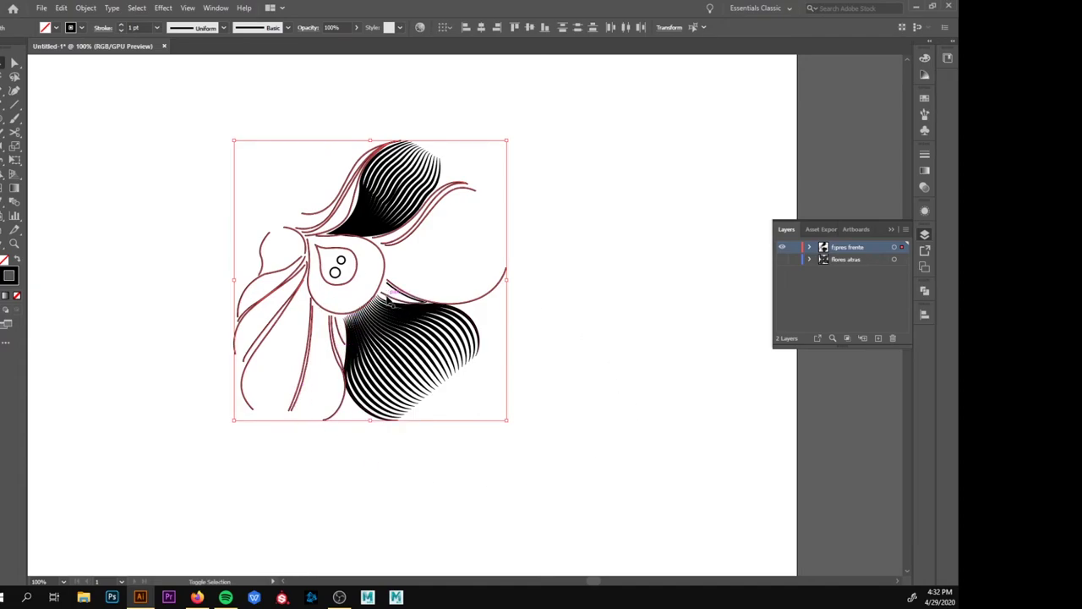
pyautogui.moveTo(348, 253); pyautogui.dragTo(337, 269)
pyautogui.click(924, 154)
pyautogui.click(859, 333)
pyautogui.click(846, 370)
pyautogui.click(258, 478)
# - Blend the upper and lower curves of the front flower's right petal
pyautogui.press('z')
pyautogui.press('v')
pyautogui.click(479, 299)
pyautogui.click(15, 202)
pyautogui.click(477, 299)
pyautogui.click(440, 206)
pyautogui.click(433, 199)
pyautogui.hotkey('ctrl', 'z')
pyautogui.press('v')
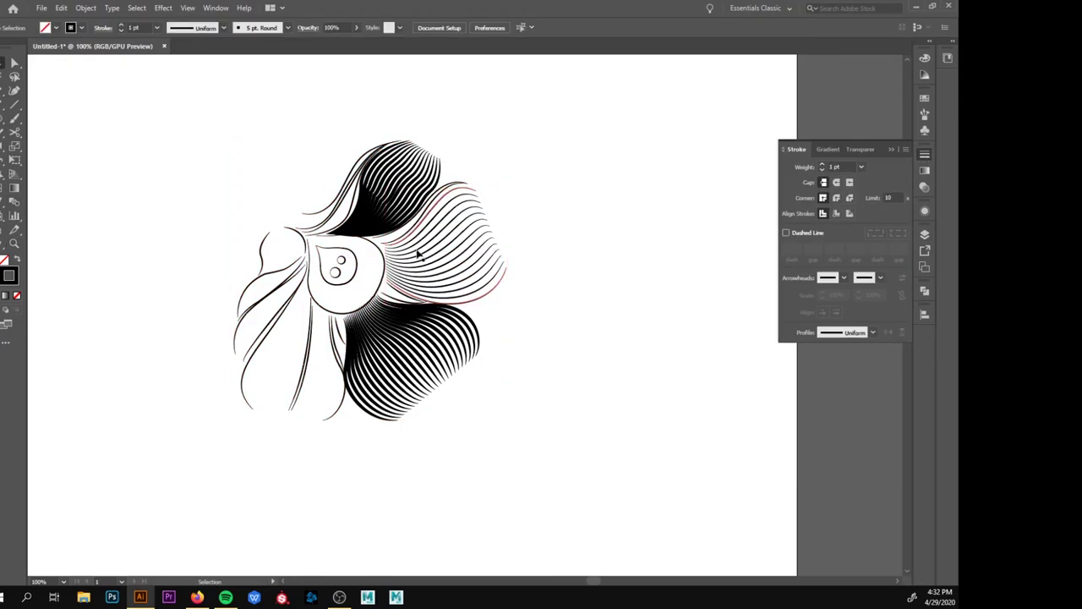
# - Blend the neighbouring curves between the front flower's top petal and right petal
pyautogui.click(396, 230)
pyautogui.click(385, 237)
pyautogui.press('v')
pyautogui.click(186, 203)
# - Blend the side curves of the front flower's bottom petal and of the wider petal to its lower left
pyautogui.click(14, 202)
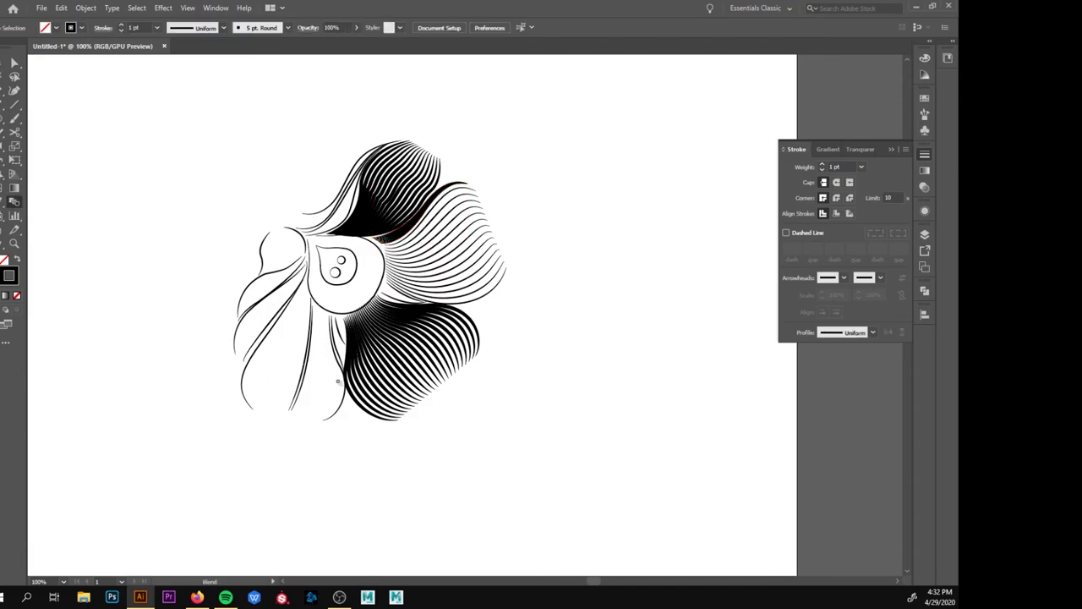
pyautogui.click(307, 369)
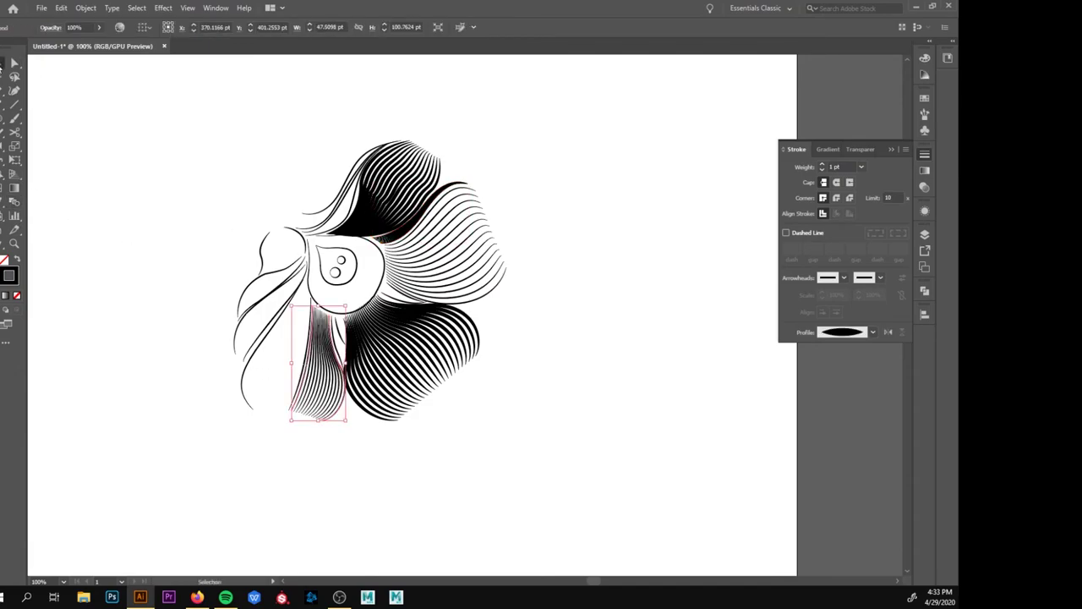
pyautogui.click(243, 373)
pyautogui.press('v')
pyautogui.click(226, 363)
# - Blend the curves of the narrow petal on the front flower's left side
pyautogui.press('w')
pyautogui.click(269, 325)
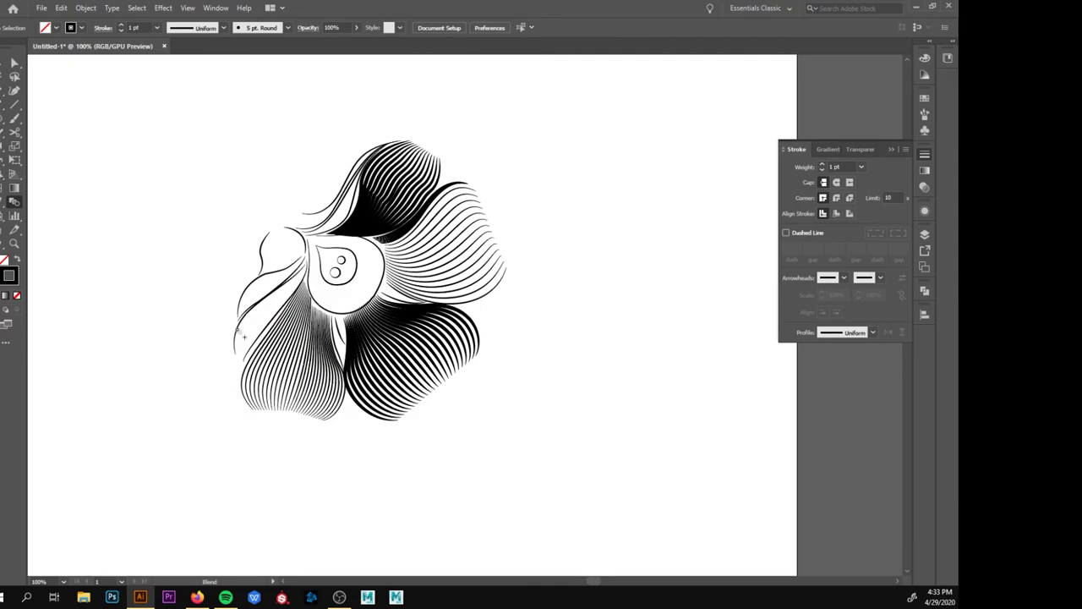
pyautogui.click(236, 330)
pyautogui.press('z')
pyautogui.doubleClick(360, 319)
pyautogui.hotkey('ctrl', 'shift', 'a')
pyautogui.press('v')
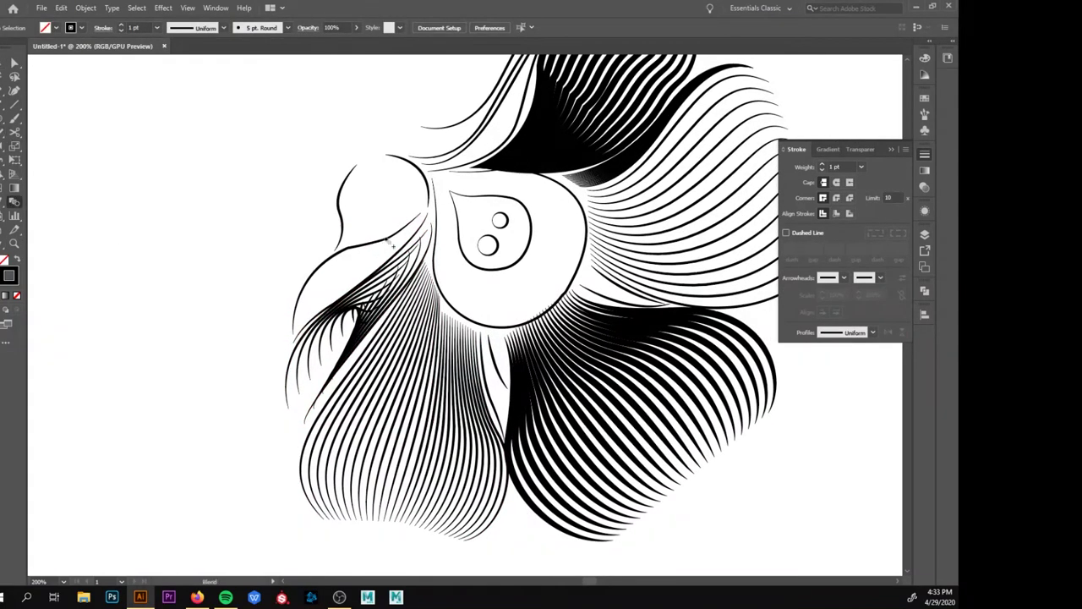
# - Blend the curves of the small petal at the front flower's upper left and of the leaf-shaped petal beneath it
pyautogui.click(388, 241)
pyautogui.scroll(3, 385, 245)
pyautogui.press('v')
pyautogui.click(65, 212)
pyautogui.scroll(-2, 65, 212)
pyautogui.hscroll(3, 65, 213)
pyautogui.click(381, 188)
pyautogui.click(3, 62)
pyautogui.click(32, 163)
# - Blend the two short curves in the narrow gap between the front flower's bottom petals
pyautogui.click(14, 202)
pyautogui.moveTo(458, 391); pyautogui.dragTo(375, 433)
pyautogui.click(374, 433)
pyautogui.click(363, 450)
pyautogui.click(2, 63)
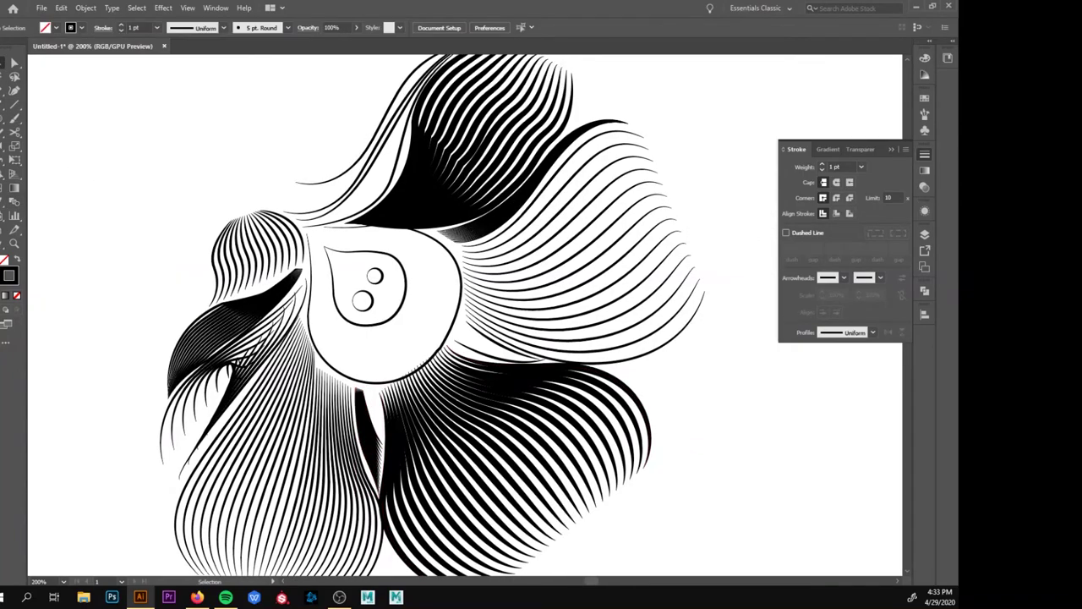
# - Blend the curves along the left side of the top petal and the outer curves beside them
pyautogui.click(379, 160)
pyautogui.click(395, 159)
pyautogui.click(3, 63)
pyautogui.click(127, 131)
pyautogui.click(15, 202)
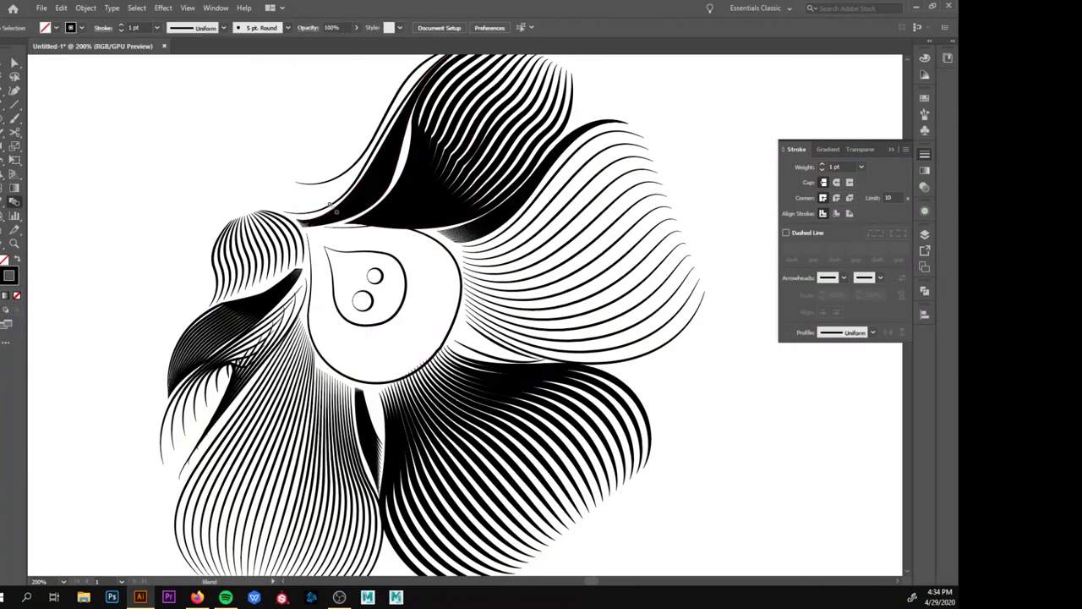
pyautogui.click(328, 203)
pyautogui.click(332, 178)
# - Blend the curves in the gap between the right petal and the large bottom-right petal
pyautogui.click(3, 62)
pyautogui.click(491, 340)
pyautogui.click(463, 349)
pyautogui.scroll(-1, 308, 127)
pyautogui.moveTo(423, 292); pyautogui.dragTo(341, 321)
pyautogui.scroll(1, 339, 317)
pyautogui.press('a')
pyautogui.click(398, 262)
pyautogui.press('v')
pyautogui.doubleClick(14, 202)
pyautogui.click(182, 366)
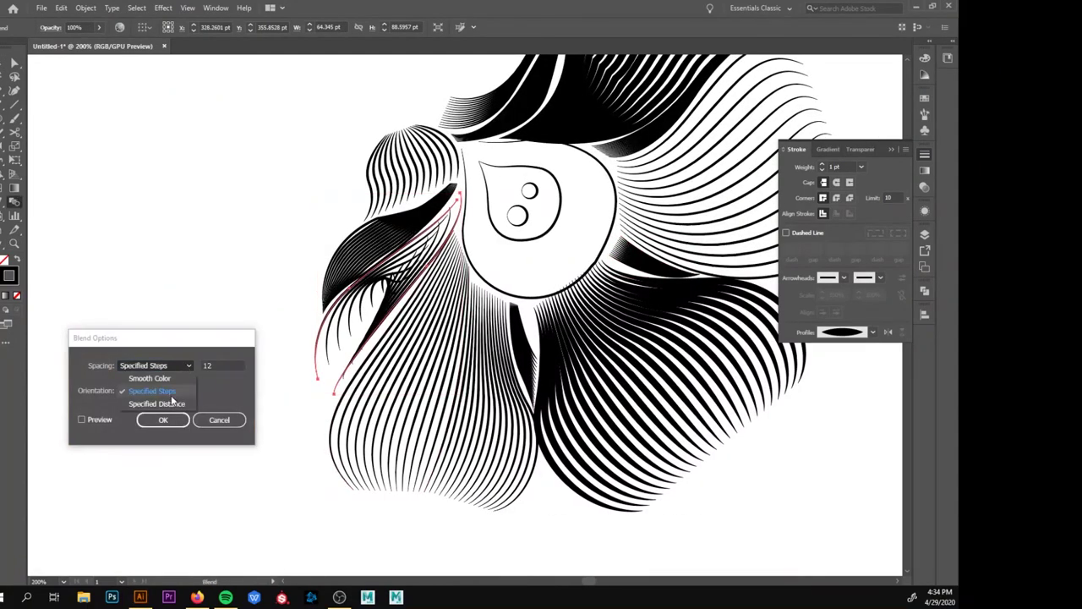
pyautogui.click(180, 377)
pyautogui.click(161, 366)
pyautogui.click(155, 392)
pyautogui.click(219, 420)
# - Delete the overlapping blended lines below the leaf-shaped left petal
pyautogui.press('v')
pyautogui.moveTo(303, 370); pyautogui.dragTo(355, 335)
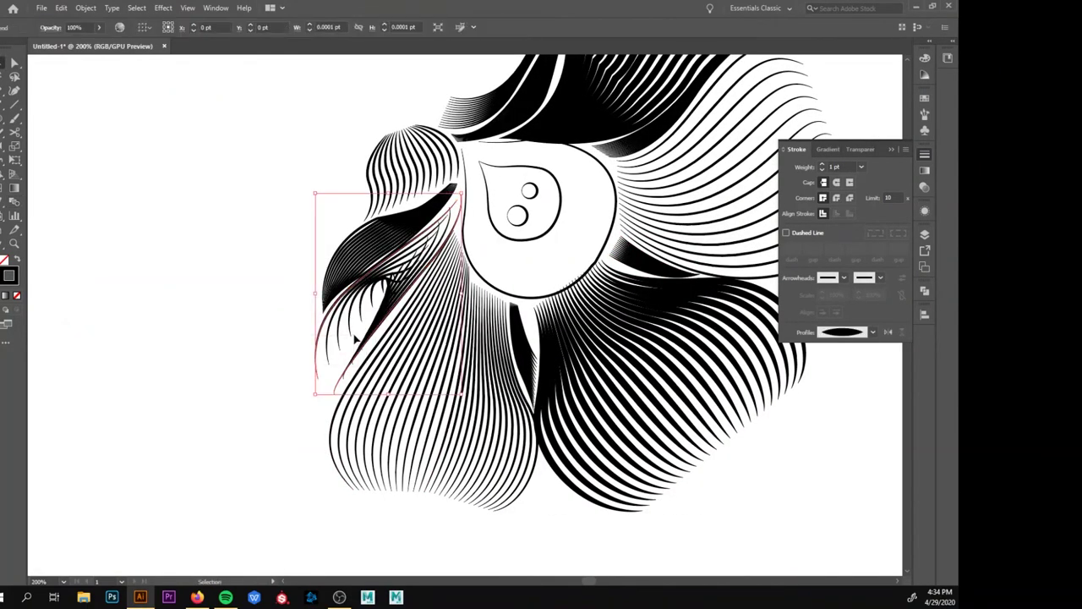
pyautogui.press('Delete')
pyautogui.press('p')
pyautogui.click(456, 224)
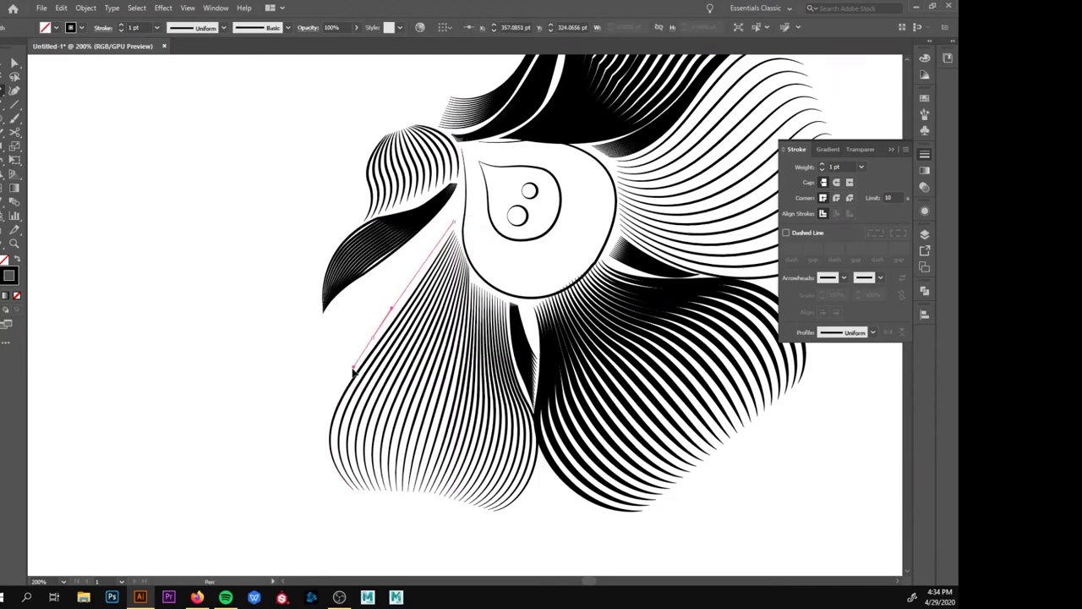
pyautogui.click(372, 339)
pyautogui.moveTo(317, 349); pyautogui.dragTo(318, 362)
pyautogui.hotkey('ctrl', 'z')
pyautogui.hotkey('ctrl', 'z')
pyautogui.hotkey('ctrl', 'z')
pyautogui.hotkey('ctrl', 'z')
# - Draw two curves with the Pen tool from the flower's centre to the left petal's tip, forming its lower half
pyautogui.click(454, 222)
pyautogui.click(404, 302)
pyautogui.moveTo(349, 321)
pyautogui.mouseDown()
pyautogui.moveTo(308, 322)
pyautogui.moveTo(319, 319)
pyautogui.mouseUp()
pyautogui.click(349, 322)
pyautogui.press('v')
pyautogui.press('p')
pyautogui.moveTo(459, 191); pyautogui.dragTo(436, 224)
pyautogui.click(321, 315)
# - Apply a tapered width profile to both new curves and blend them to fill the left petal's lower half
pyautogui.press('v')
pyautogui.keyDown('shift'); pyautogui.click(320, 318); pyautogui.keyUp('shift')
pyautogui.click(874, 333)
pyautogui.click(850, 368)
pyautogui.press('w')
pyautogui.click(398, 262)
pyautogui.click(406, 300)
pyautogui.moveTo(423, 291); pyautogui.dragTo(271, 334)
# - Adjust the end points of the top petal's inner-left curve and of the curve at the left petal's tip
pyautogui.press('a')
pyautogui.scroll(5, 296, 292)
pyautogui.moveTo(304, 251); pyautogui.dragTo(299, 246)
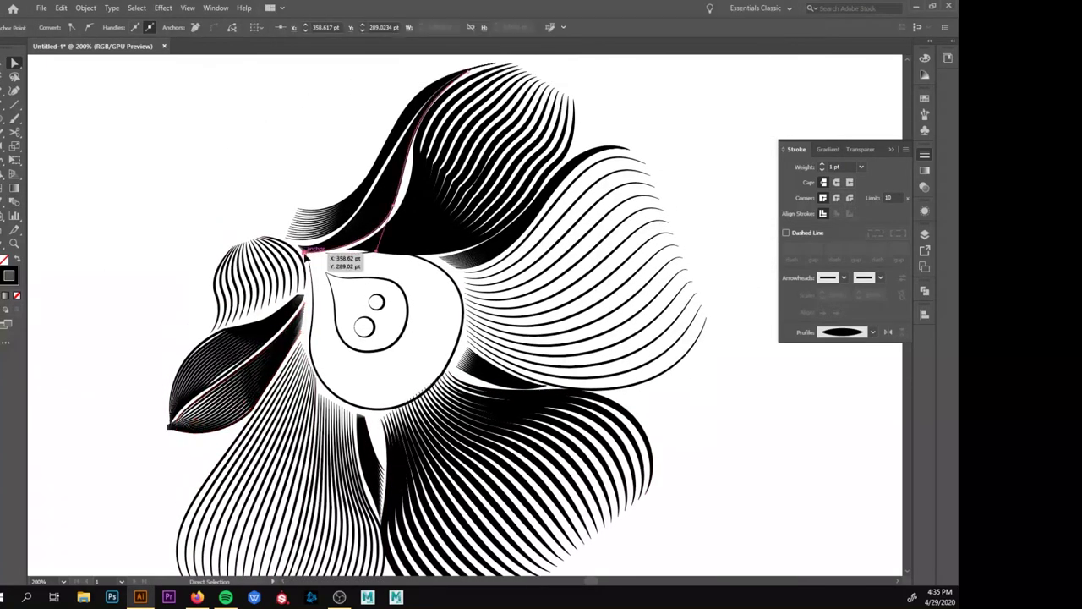
pyautogui.scroll(6, 372, 262)
pyautogui.scroll(-4, 460, 296)
pyautogui.scroll(-3, 580, 369)
pyautogui.scroll(-2, 580, 369)
pyautogui.moveTo(169, 345); pyautogui.dragTo(191, 328)
pyautogui.click(153, 283)
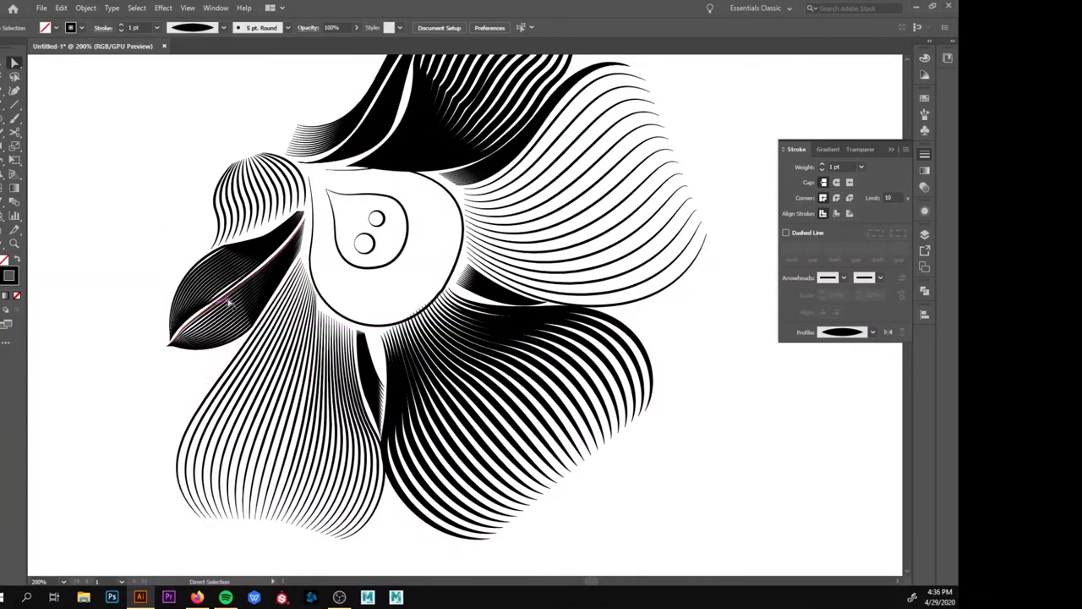
# - Reshape the blended lines of the small upper-left petal so that they converge to a point at its top
pyautogui.scroll(1, 203, 228)
pyautogui.click(264, 182)
pyautogui.moveTo(255, 184); pyautogui.dragTo(253, 182)
pyautogui.click(262, 183)
pyautogui.click(200, 273)
# - Fill the flower's round centre with progressively smaller copies of its outline, each pasted in front and scaled inward
pyautogui.click(355, 326)
pyautogui.scroll(-1, 418, 365)
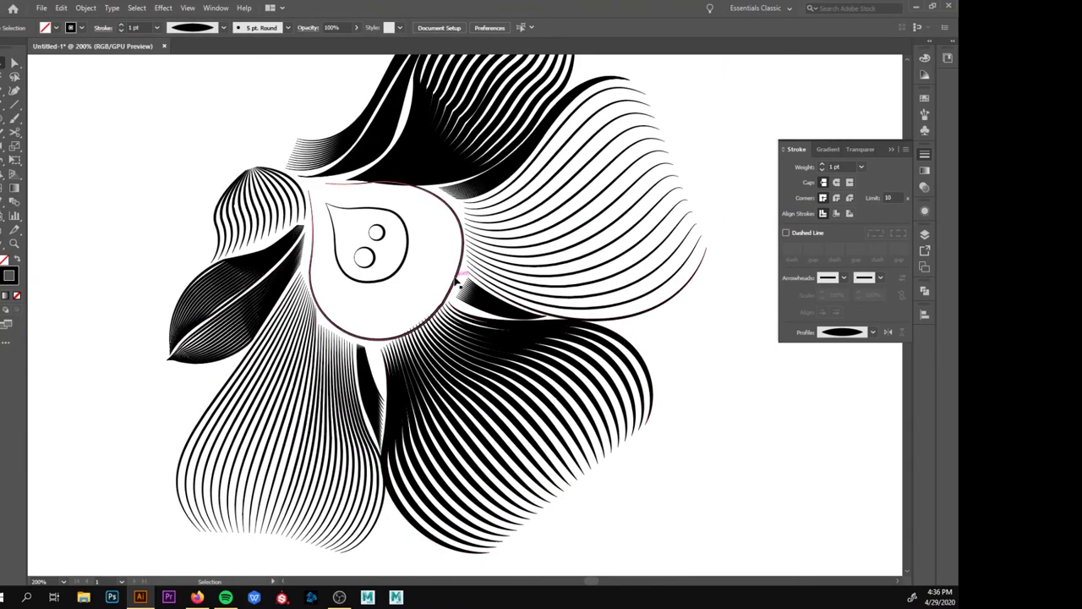
pyautogui.scroll(1, 423, 342)
pyautogui.press('v')
pyautogui.click(431, 334)
pyautogui.hotkey('ctrl', 'c')
pyautogui.hotkey('ctrl', 'f')
pyautogui.moveTo(463, 354); pyautogui.dragTo(449, 340)
pyautogui.hotkey('ctrl', 'c')
pyautogui.hotkey('ctrl', 'f')
pyautogui.moveTo(324, 209); pyautogui.dragTo(316, 203)
pyautogui.moveTo(444, 334); pyautogui.dragTo(438, 327)
pyautogui.hotkey('ctrl', 'c')
pyautogui.hotkey('ctrl', 'f')
pyautogui.moveTo(326, 211); pyautogui.dragTo(318, 206)
pyautogui.hotkey('ctrl', 'c')
pyautogui.hotkey('ctrl', 'f')
pyautogui.moveTo(437, 327); pyautogui.dragTo(427, 316)
pyautogui.moveTo(329, 216); pyautogui.dragTo(323, 209)
pyautogui.hotkey('ctrl', 'c')
pyautogui.hotkey('ctrl', 'f')
pyautogui.moveTo(427, 317); pyautogui.dragTo(418, 306)
pyautogui.moveTo(332, 219); pyautogui.dragTo(326, 213)
# - Fill the teardrop shape in the flower's centre with black and its two small circles with white
pyautogui.click(353, 291)
pyautogui.hotkey('shift', 'x')
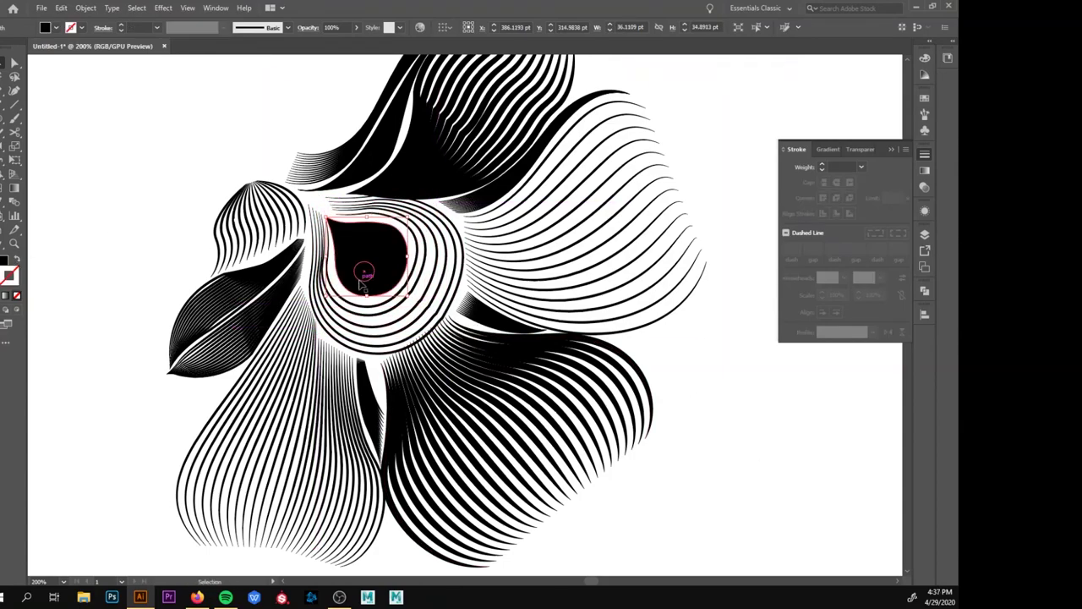
pyautogui.click(363, 280)
pyautogui.keyDown('shift'); pyautogui.click(376, 253); pyautogui.keyUp('shift')
pyautogui.hotkey('shift', 'x')
pyautogui.doubleClick(4, 264)
pyautogui.moveTo(160, 363); pyautogui.dragTo(146, 338)
pyautogui.click(425, 349)
# - Trace the outer outline of the two bottom petals with the Pen tool, using a red #ff0000 stroke
pyautogui.hotkey('ctrl', '-')
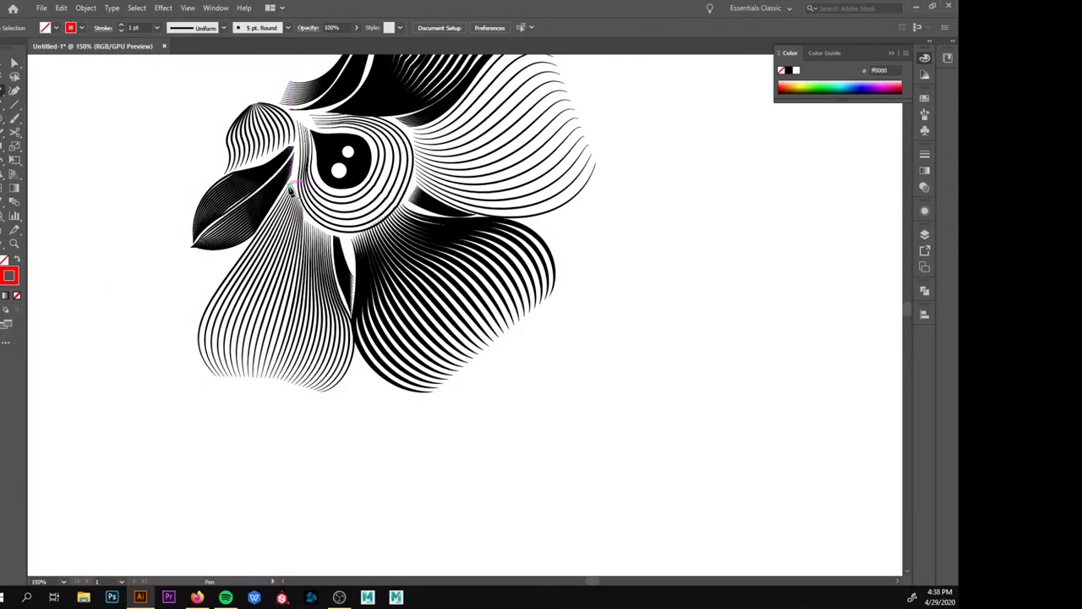
pyautogui.click(221, 286)
pyautogui.moveTo(217, 378); pyautogui.dragTo(260, 421)
pyautogui.click(217, 377)
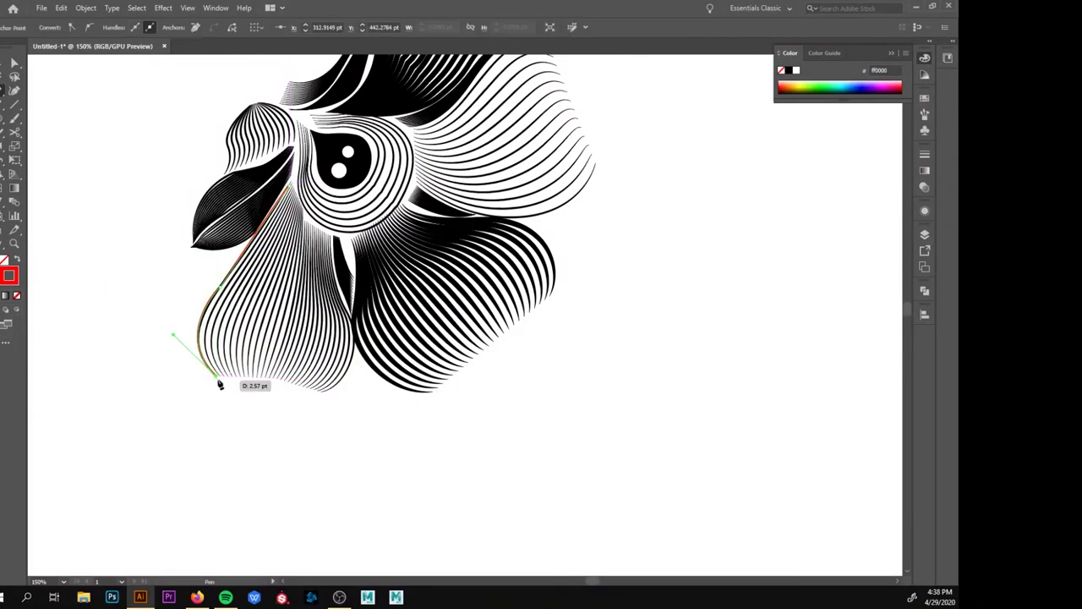
pyautogui.moveTo(321, 392); pyautogui.dragTo(377, 413)
pyautogui.click(321, 392)
pyautogui.moveTo(354, 343); pyautogui.dragTo(353, 296)
pyautogui.click(353, 343)
pyautogui.moveTo(438, 392); pyautogui.dragTo(498, 391)
pyautogui.click(438, 391)
pyautogui.moveTo(550, 299); pyautogui.dragTo(580, 280)
pyautogui.click(550, 299)
pyautogui.moveTo(503, 217); pyautogui.dragTo(446, 181)
pyautogui.click(502, 217)
# - Continue the traced outline around the right petal and the top petal
pyautogui.scroll(3, 539, 328)
pyautogui.hscroll(6, 538, 328)
pyautogui.click(428, 246)
pyautogui.scroll(2, 416, 194)
pyautogui.moveTo(372, 176); pyautogui.dragTo(321, 137)
pyautogui.click(371, 176)
pyautogui.moveTo(315, 197); pyautogui.dragTo(285, 225)
pyautogui.click(314, 197)
pyautogui.moveTo(330, 139); pyautogui.dragTo(317, 113)
pyautogui.click(330, 140)
pyautogui.moveTo(269, 111); pyautogui.dragTo(199, 153)
pyautogui.click(269, 112)
pyautogui.moveTo(122, 220); pyautogui.dragTo(62, 289)
pyautogui.click(122, 221)
pyautogui.click(110, 242)
# - Close the traced outline around the small left-hand petals and give the silhouette a white fill without a stroke
pyautogui.hscroll(-3, 62, 289)
pyautogui.moveTo(162, 321); pyautogui.dragTo(147, 337)
pyautogui.click(162, 320)
pyautogui.moveTo(137, 386); pyautogui.dragTo(170, 391)
pyautogui.click(137, 387)
pyautogui.click(215, 356)
pyautogui.click(235, 324)
pyautogui.click(16, 259)
pyautogui.doubleClick(4, 266)
pyautogui.moveTo(173, 360); pyautogui.dragTo(149, 345)
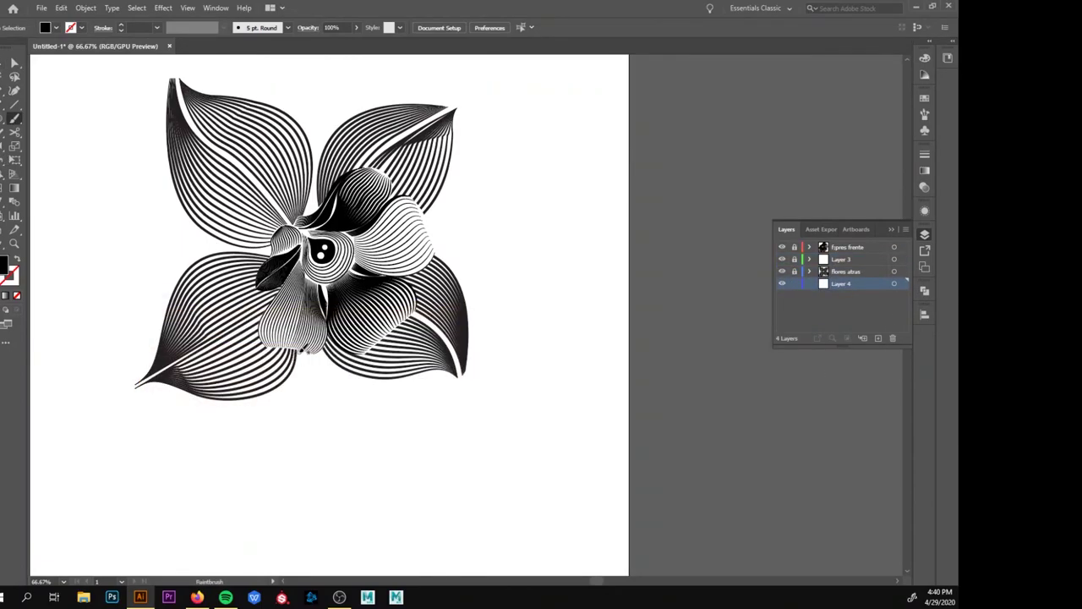
# - Paint a curved double-line stem below the flower and the jagged outline of a leaf branching from its base
pyautogui.moveTo(301, 351); pyautogui.dragTo(185, 551)
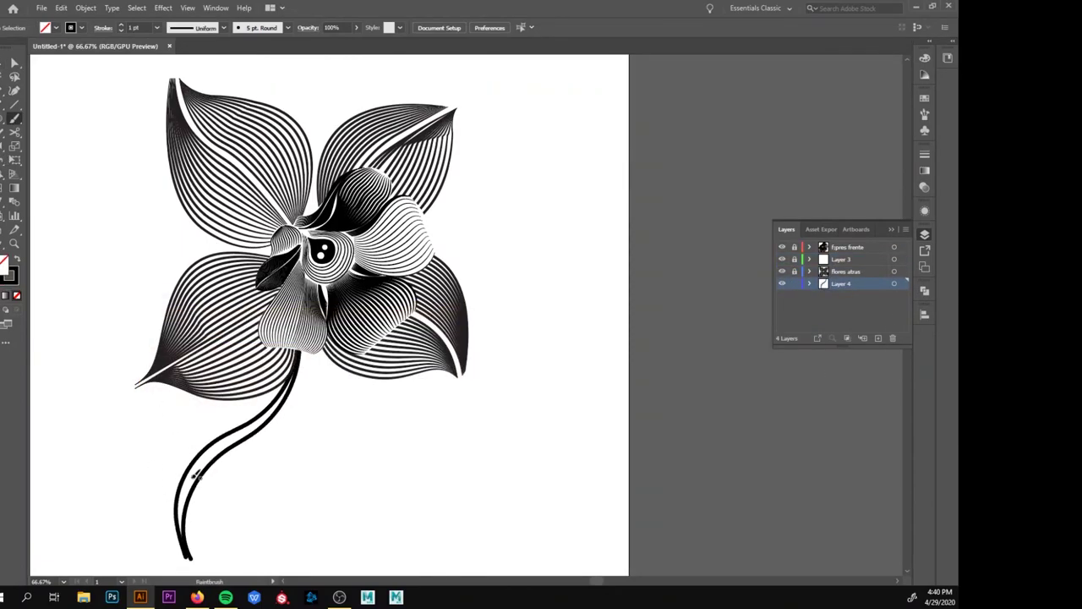
pyautogui.moveTo(121, 413); pyautogui.dragTo(136, 350)
pyautogui.moveTo(104, 337)
pyautogui.mouseDown()
pyautogui.moveTo(75, 279)
pyautogui.moveTo(117, 293)
pyautogui.mouseUp()
pyautogui.moveTo(88, 275)
pyautogui.mouseDown()
pyautogui.moveTo(147, 268)
pyautogui.moveTo(184, 333)
pyautogui.moveTo(166, 398)
pyautogui.mouseUp()
pyautogui.moveTo(178, 389); pyautogui.dragTo(169, 442)
# - Undo the most recent brush strokes of the stem and leaf sketch
pyautogui.scroll(3, 368, 418)
pyautogui.scroll(-3, 369, 417)
pyautogui.scroll(2, 338, 427)
pyautogui.press('z')
pyautogui.hotkey('ctrl', 'z')
pyautogui.hotkey('ctrl', 'z')
pyautogui.hotkey('ctrl', 'z')
pyautogui.hotkey('ctrl', 'z')
pyautogui.hotkey('ctrl', 'z')
pyautogui.hotkey('ctrl', 'z')
pyautogui.hotkey('ctrl', 'z')
pyautogui.hotkey('ctrl', 'z')
pyautogui.hotkey('ctrl', 'z')
pyautogui.hotkey('ctrl', 'z')
pyautogui.hotkey('ctrl', 'z')
pyautogui.hotkey('ctrl', 'z')
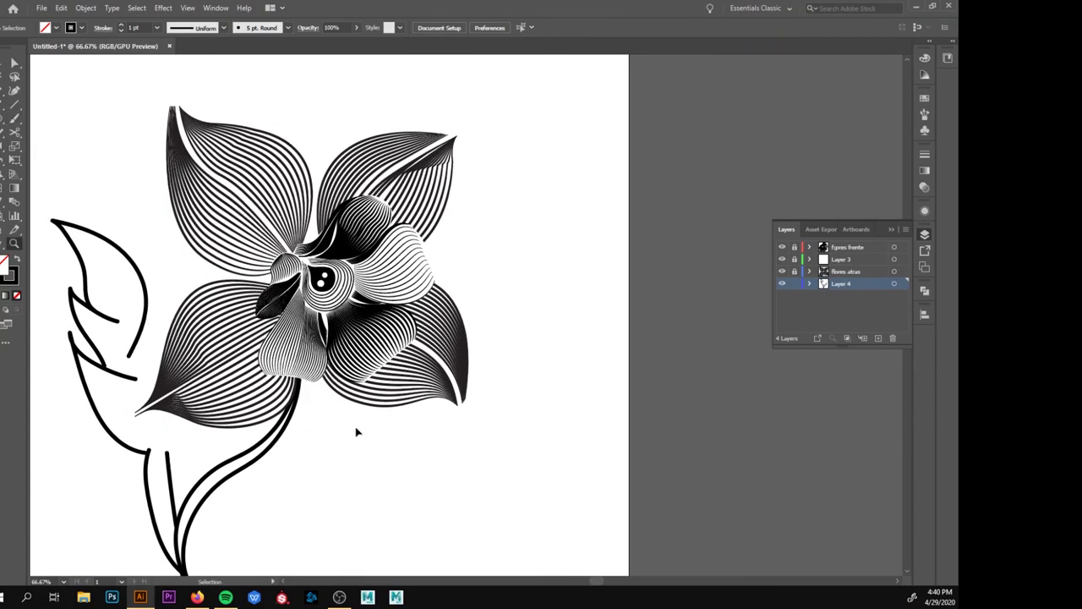